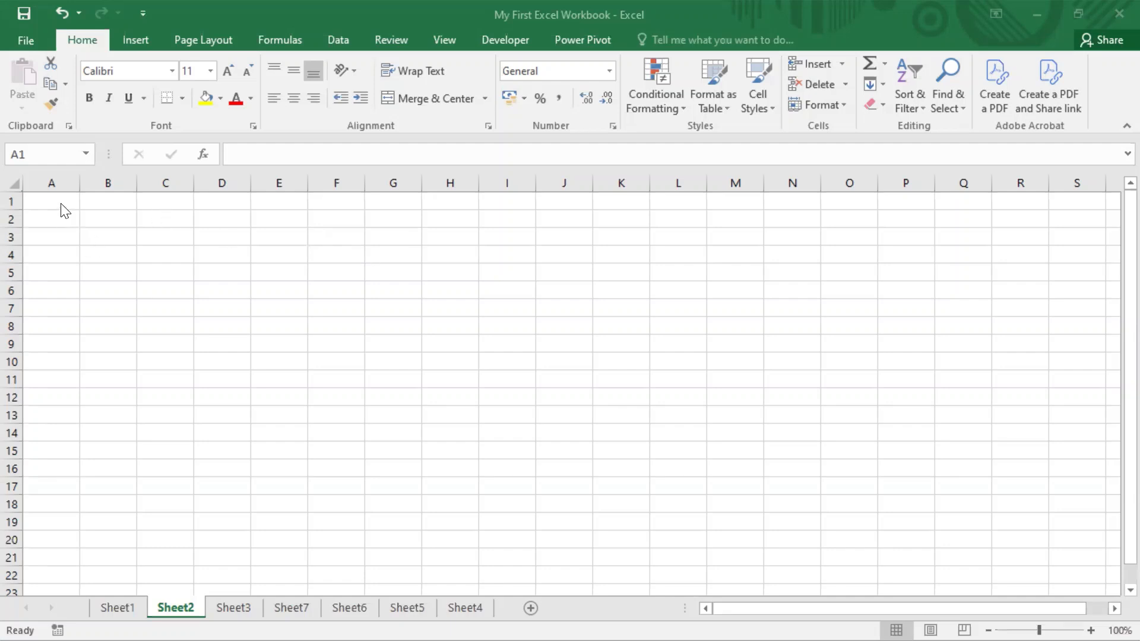
Step: Look through the workbook's worksheets one after another, from Sheet1 to Sheet4 at the end of the row
click(123, 605)
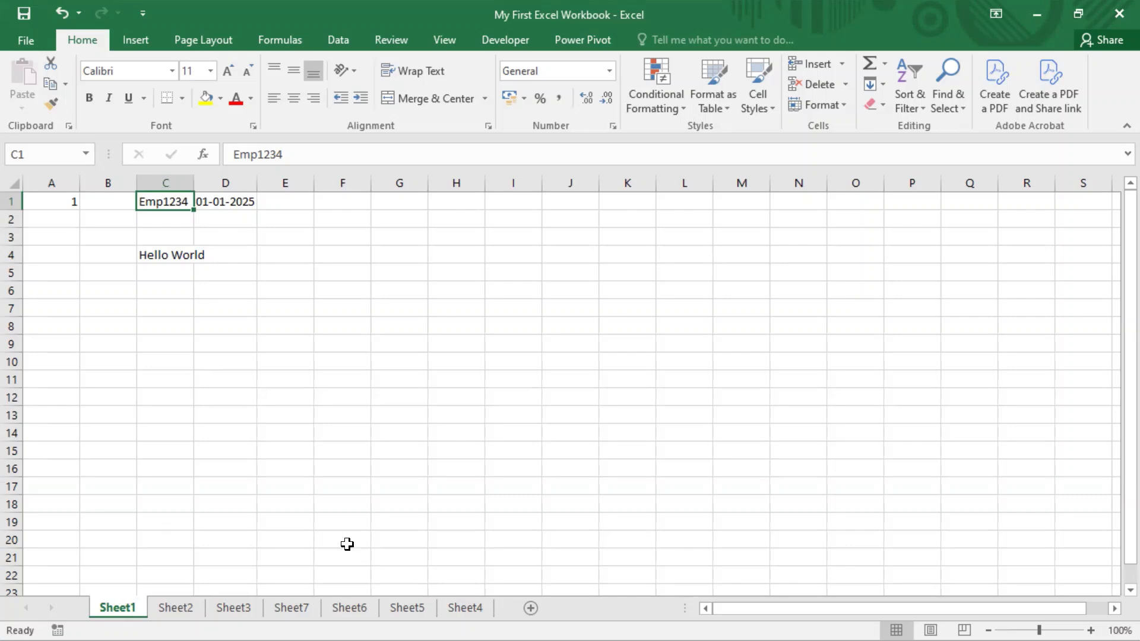
click(175, 607)
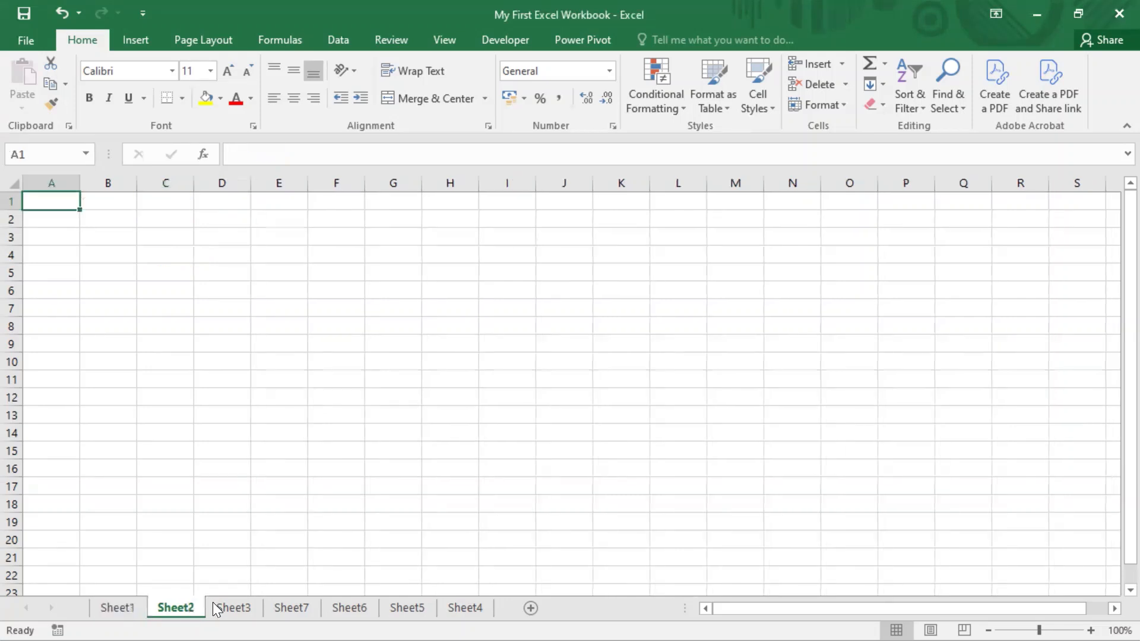
click(233, 607)
click(291, 608)
click(349, 607)
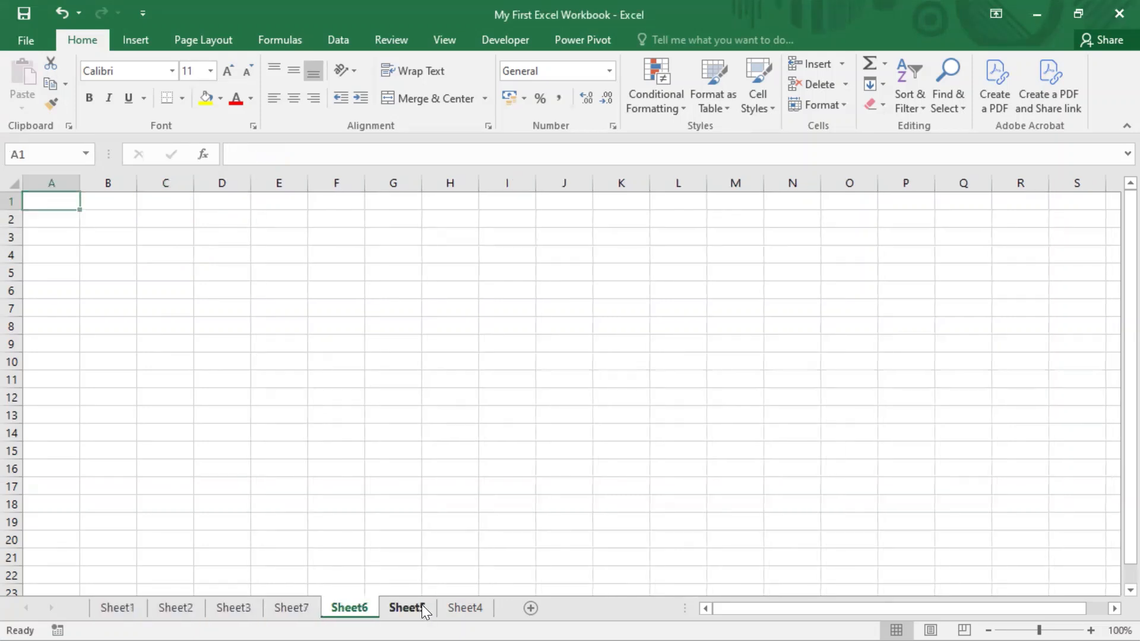
click(407, 607)
click(465, 607)
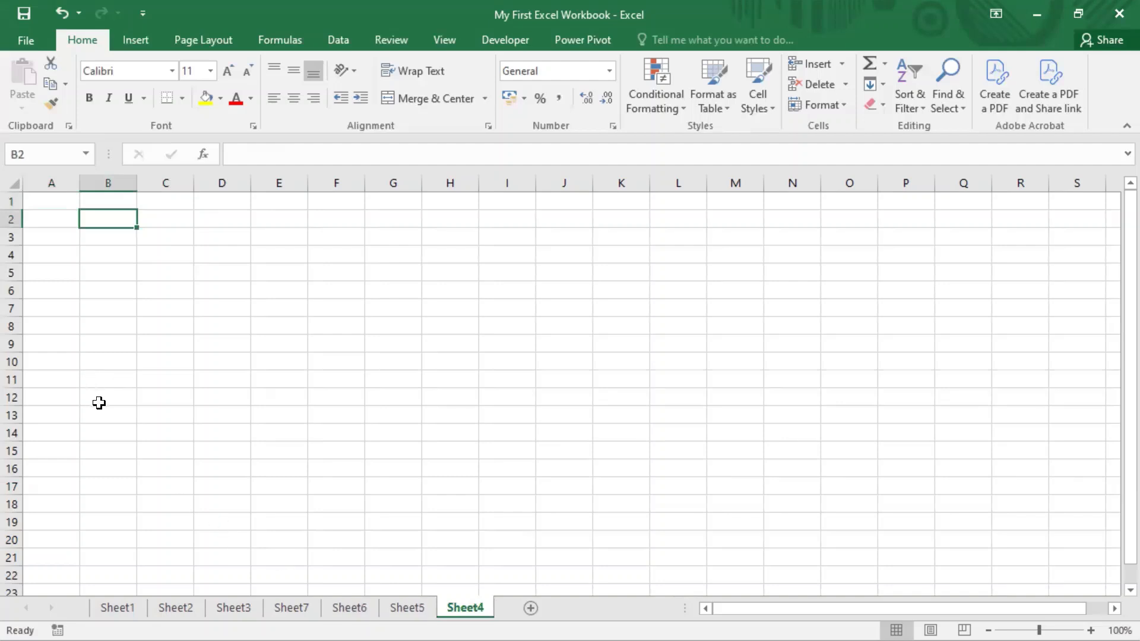
Step: Open Sheet3 and highlight column B, row 2 and the cell B2 where they cross, checking its cell reference
click(229, 611)
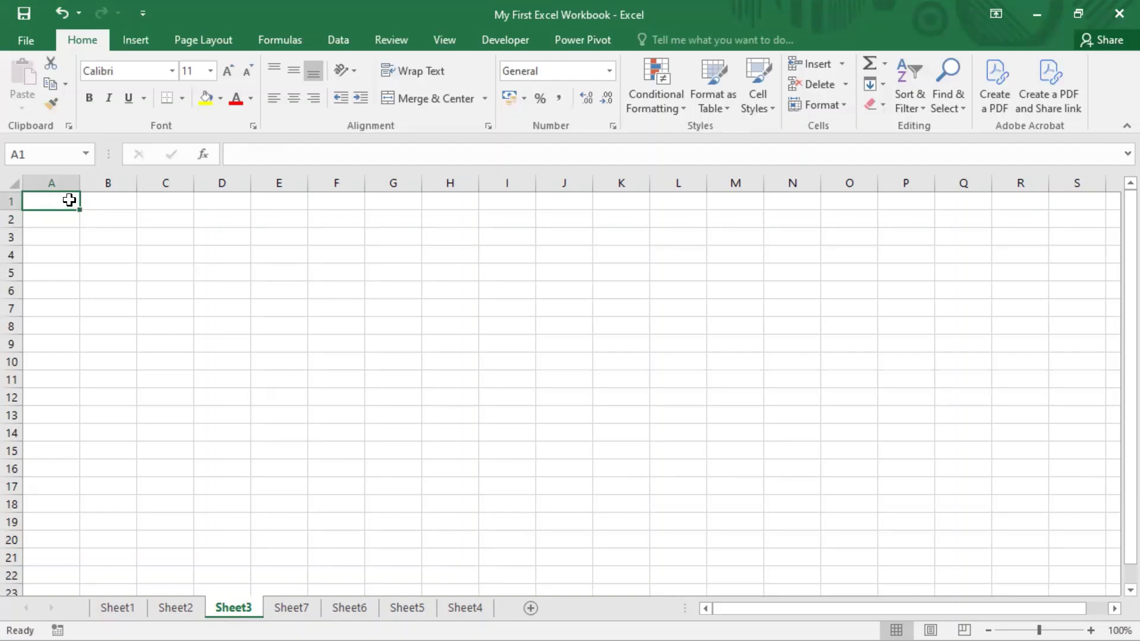
click(102, 183)
click(12, 219)
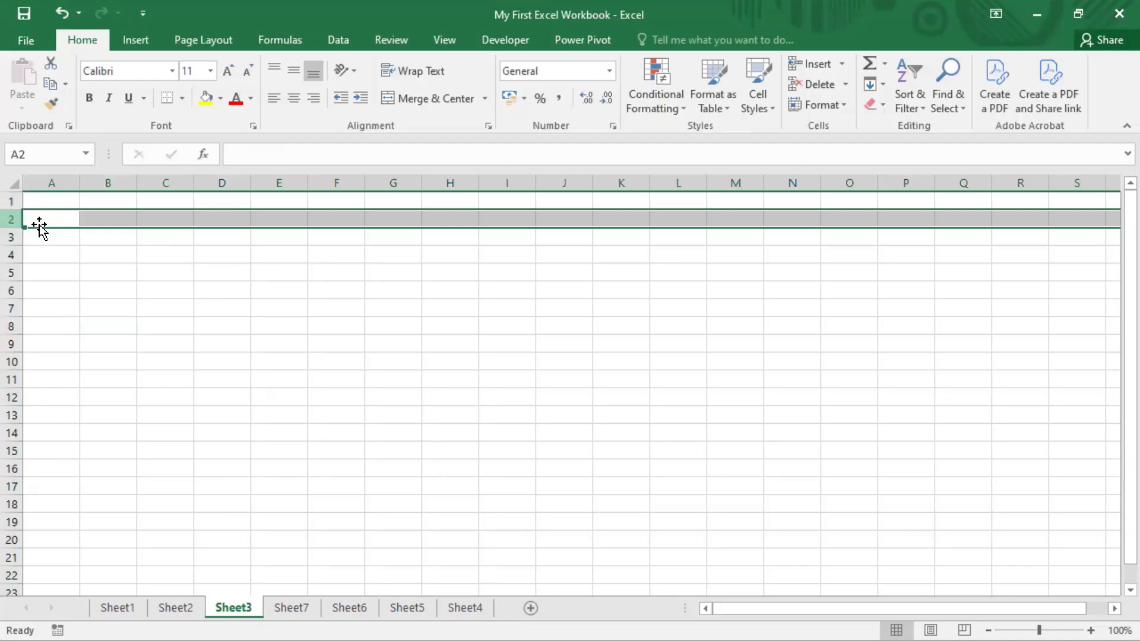
click(107, 218)
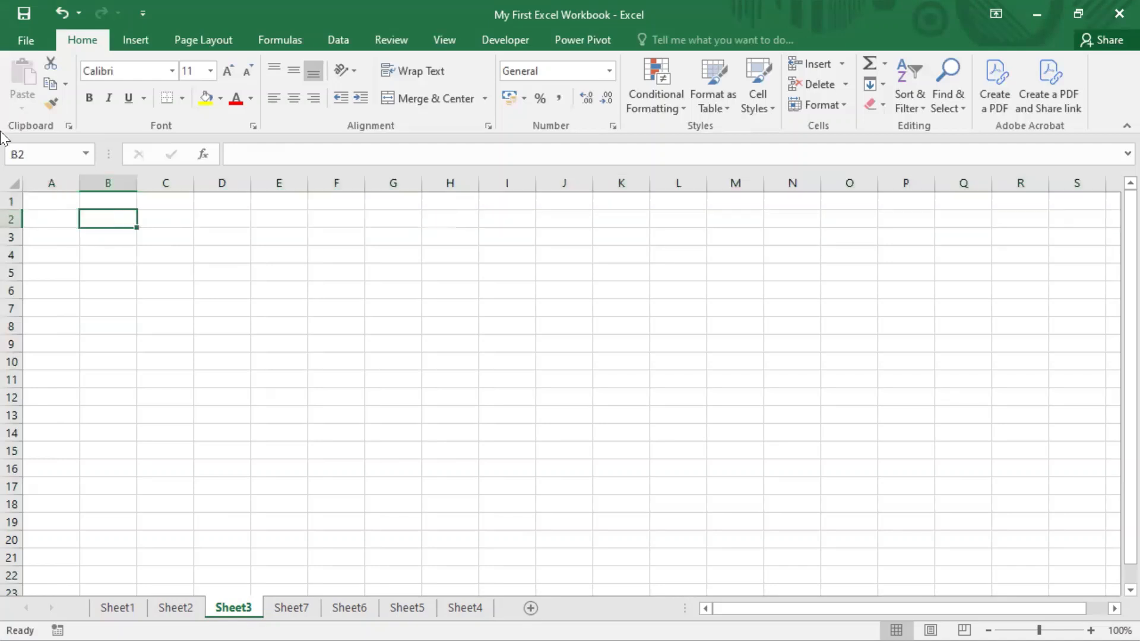
click(29, 152)
click(113, 219)
click(568, 2)
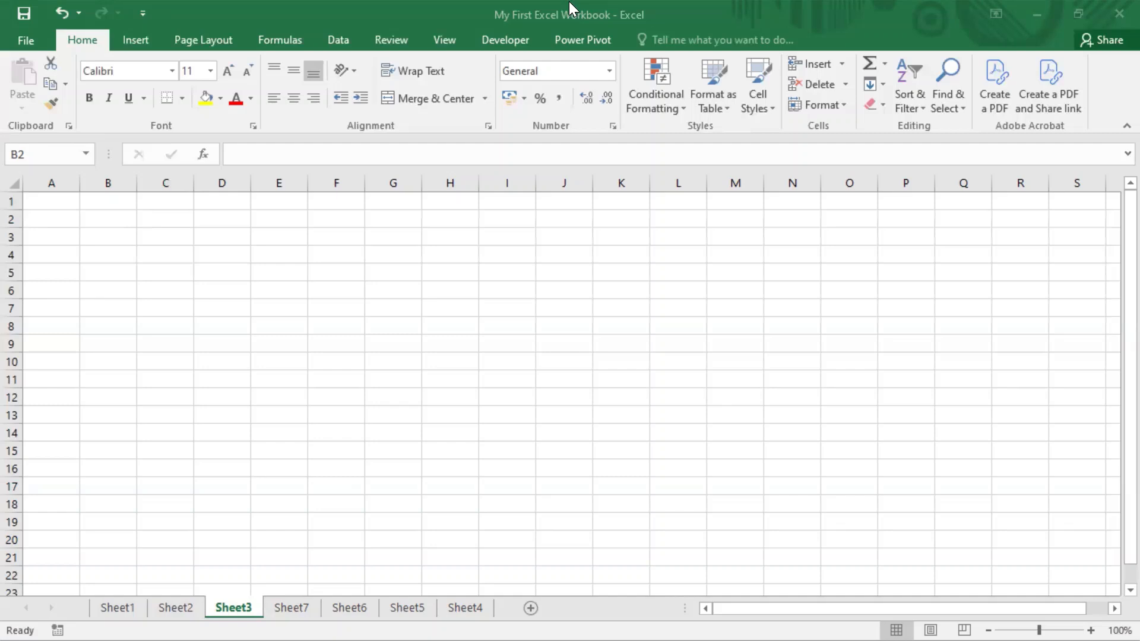
Step: Enter "Hello EyesCanAnalyze" in cell B2 and reselect the cell
click(113, 220)
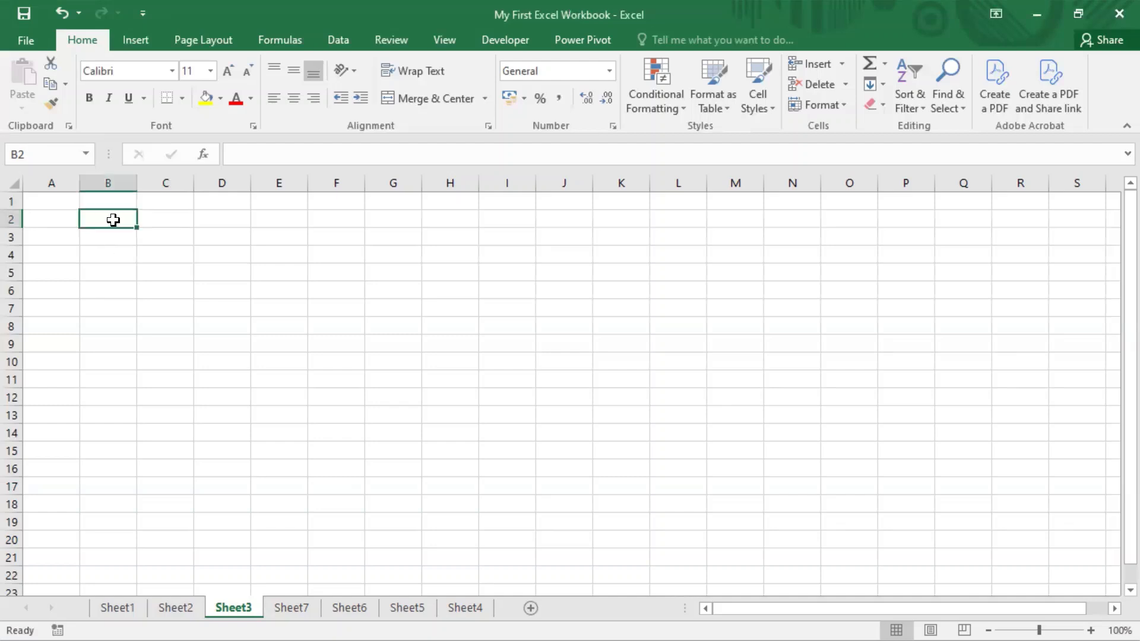
double_click(112, 220)
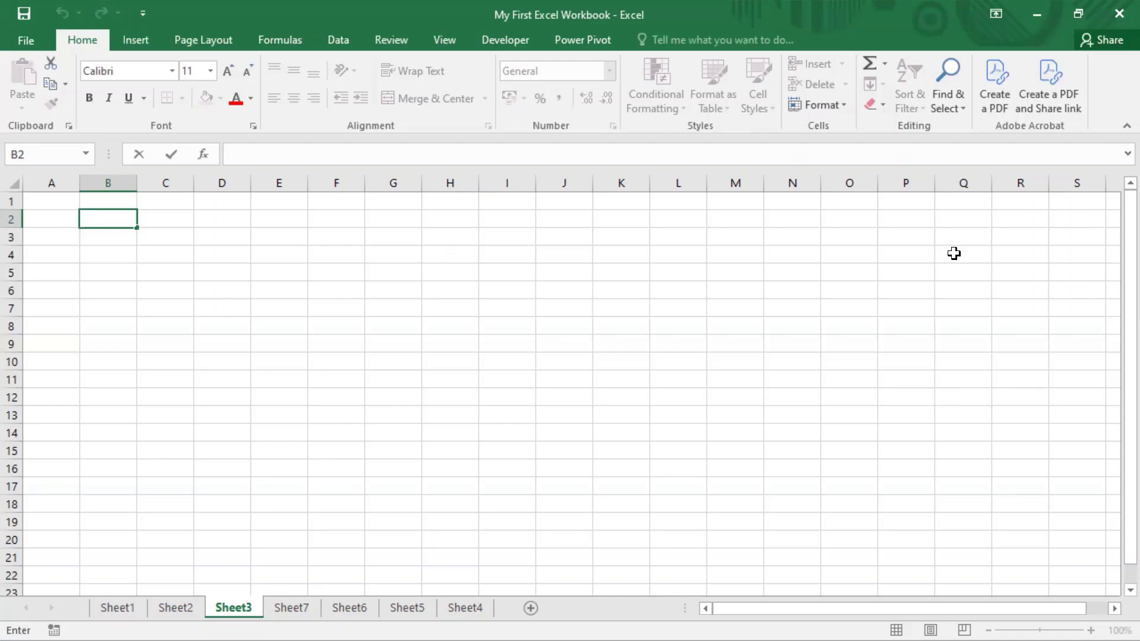
text(Hello EyesCan)
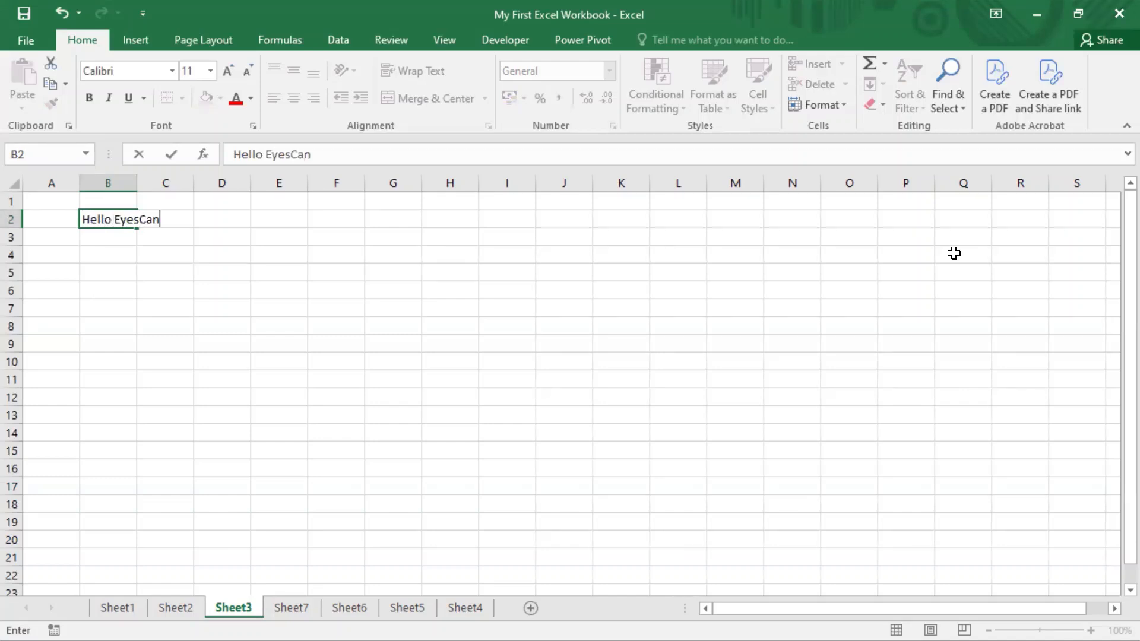
text(Analyze)
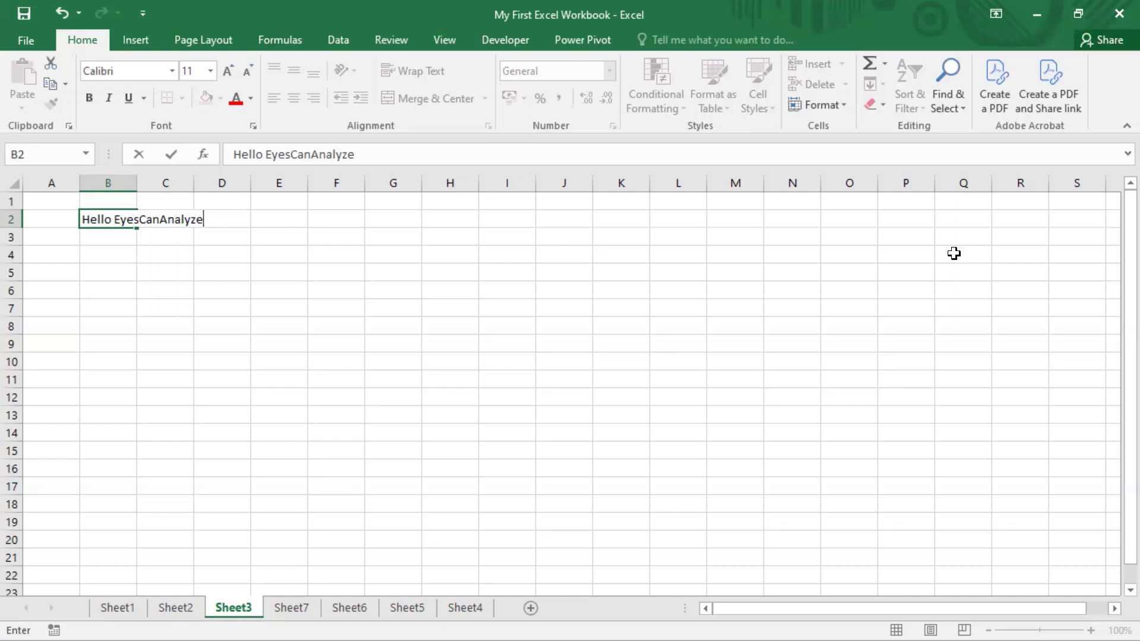
key(Return)
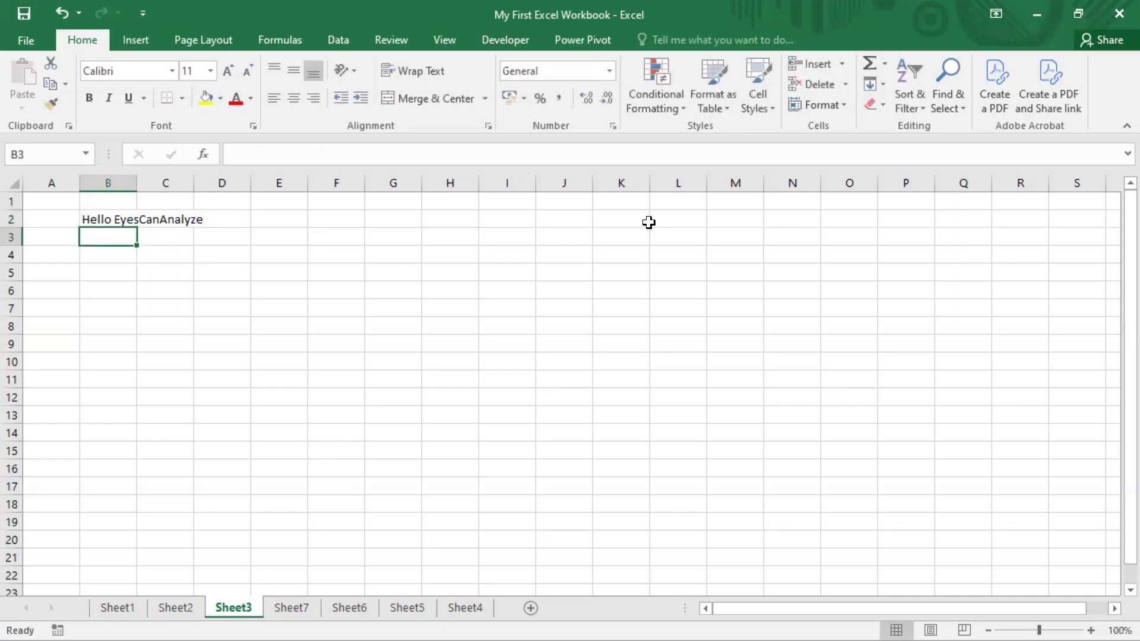
click(107, 217)
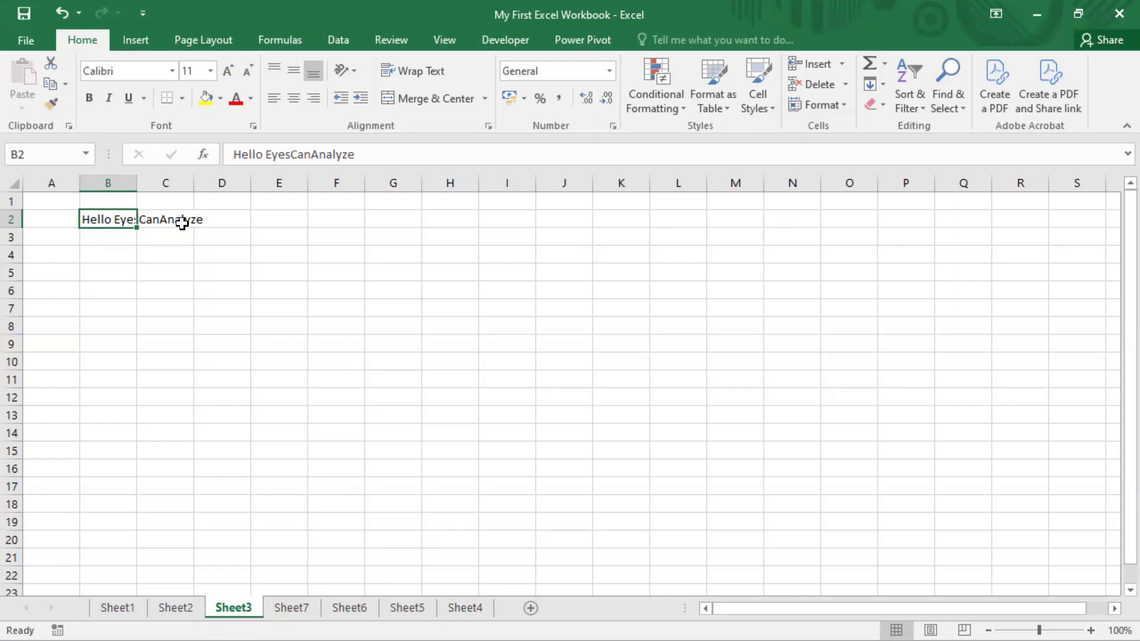
Step: Enter a string of random letters in cell B4, erase it completely and leave the cell
click(103, 256)
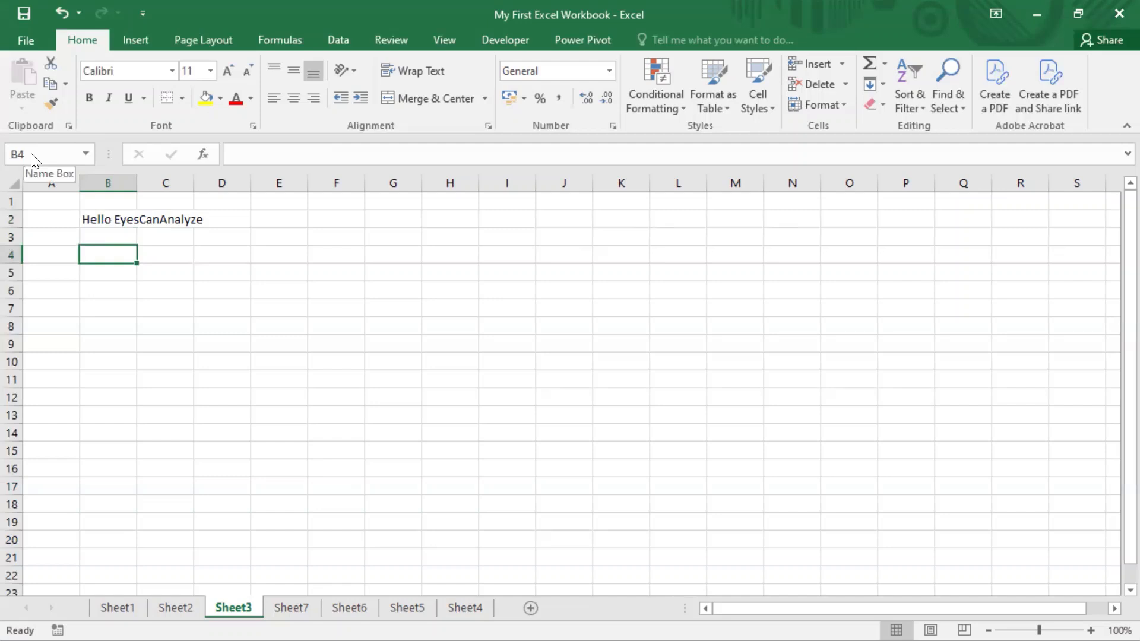
double_click(112, 253)
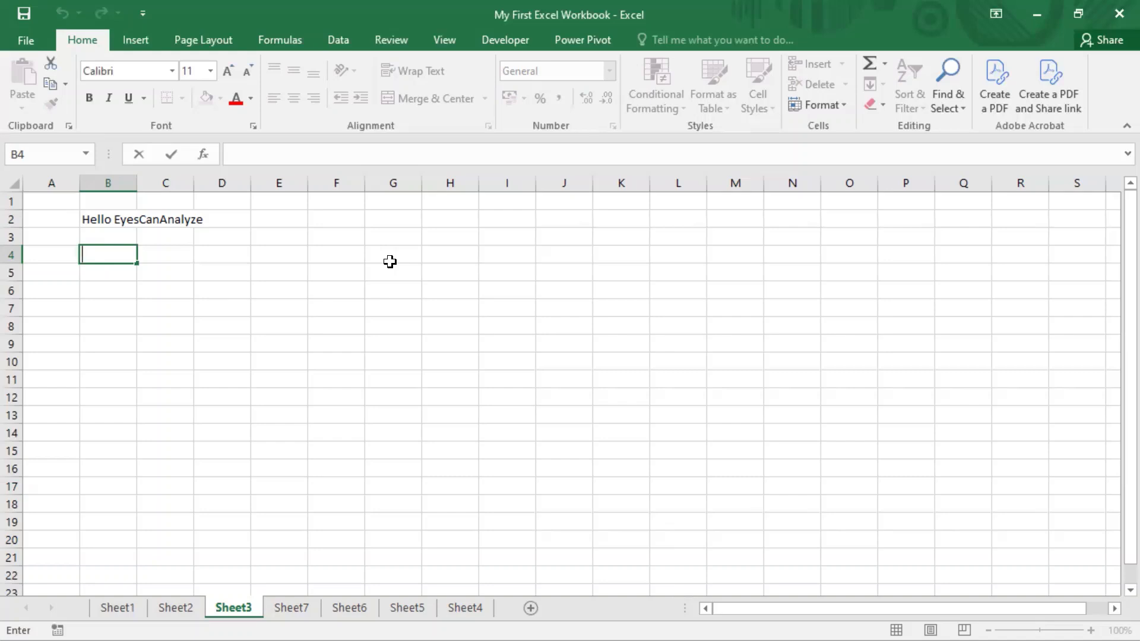
text(lkjhasdfkjhasjaskjl)
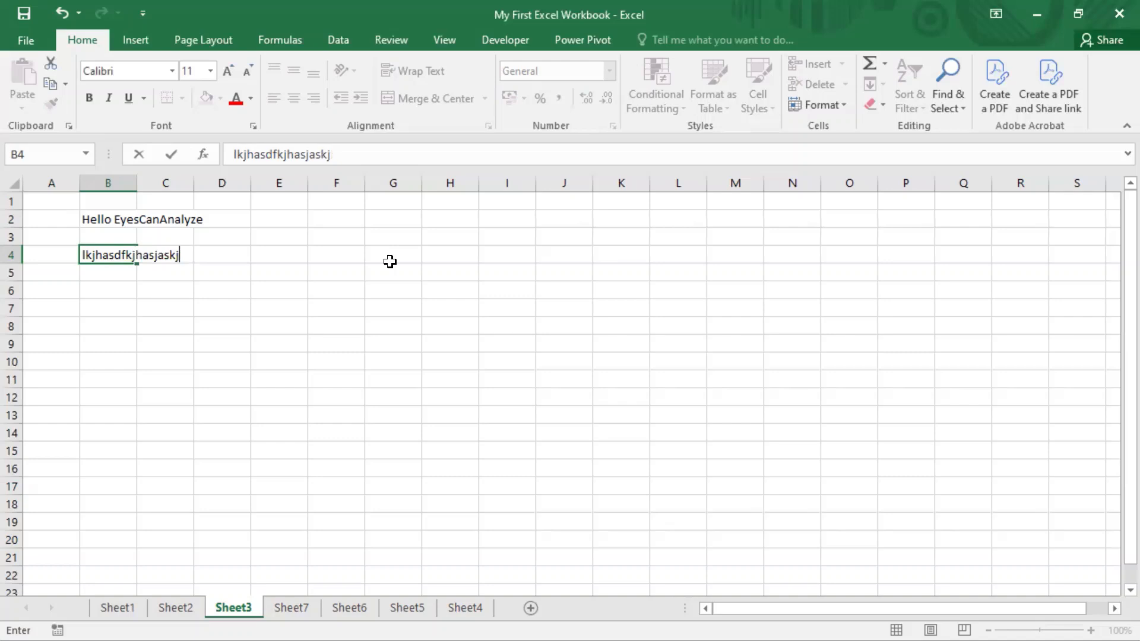
key(BackSpace)
key(BackSpace)
key(BackSpace)
key(BackSpace)
key(BackSpace)
key(BackSpace)
key(BackSpace)
key(BackSpace)
key(BackSpace)
key(BackSpace)
key(BackSpace)
key(BackSpace)
key(BackSpace)
key(BackSpace)
key(BackSpace)
key(BackSpace)
key(BackSpace)
key(BackSpace)
key(BackSpace)
key(Return)
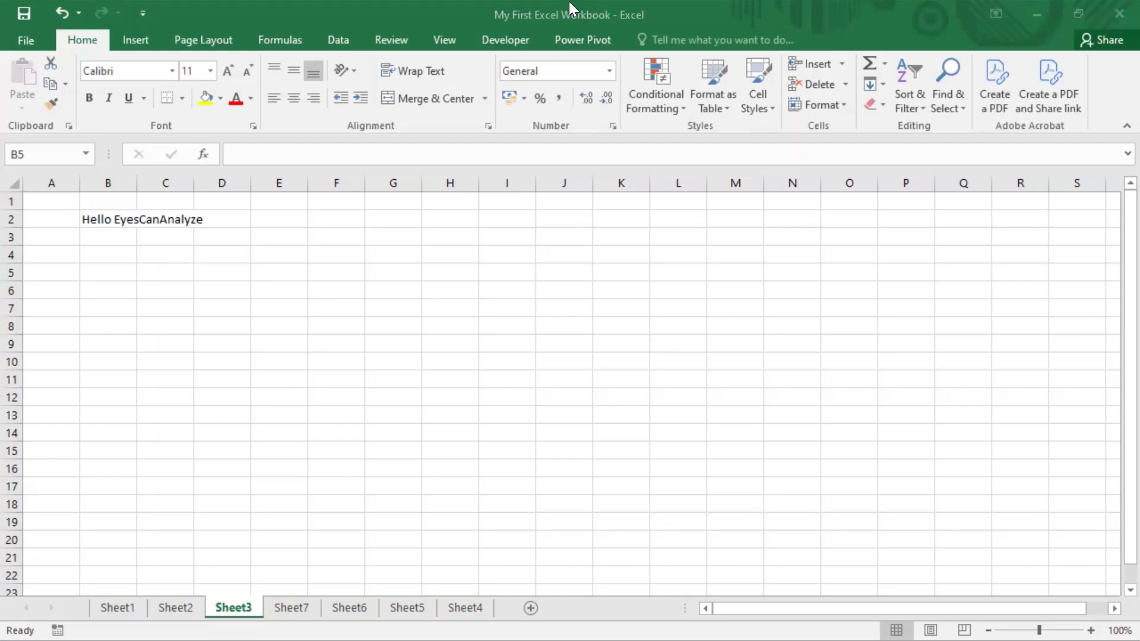
Step: Enter the sample text "lkjas" in cell B4
click(132, 216)
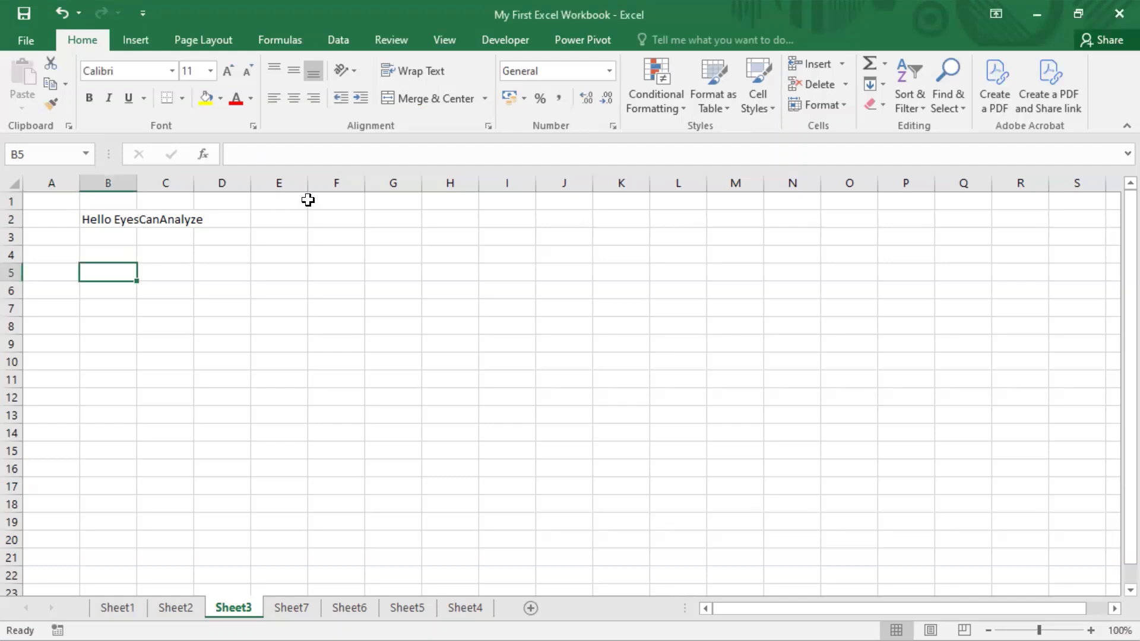
click(112, 214)
double_click(115, 253)
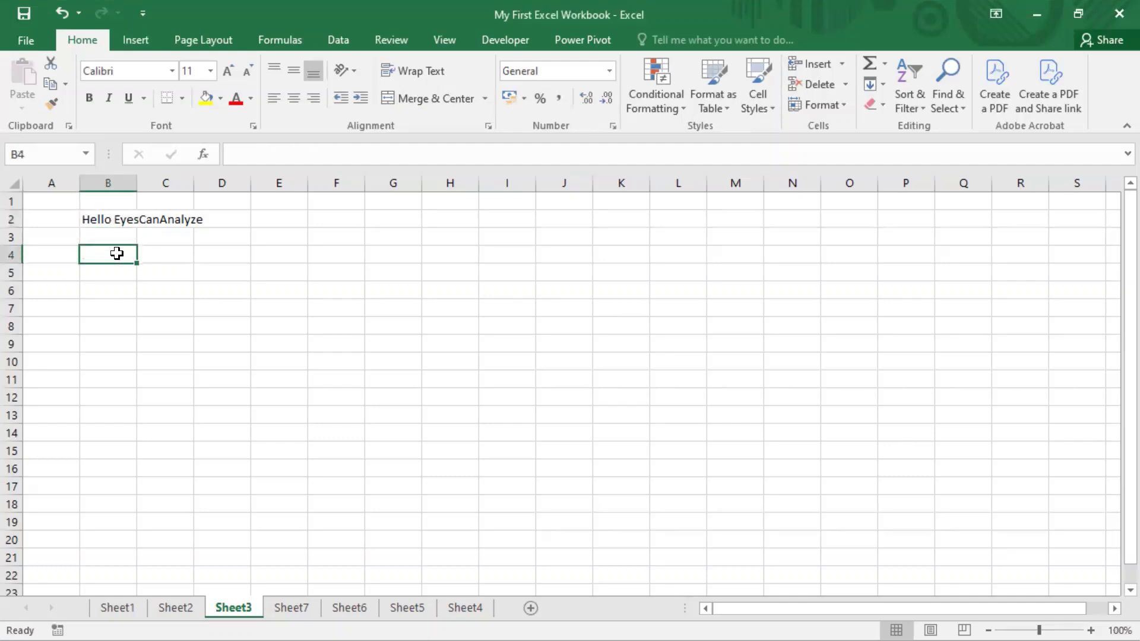
text(lkjas)
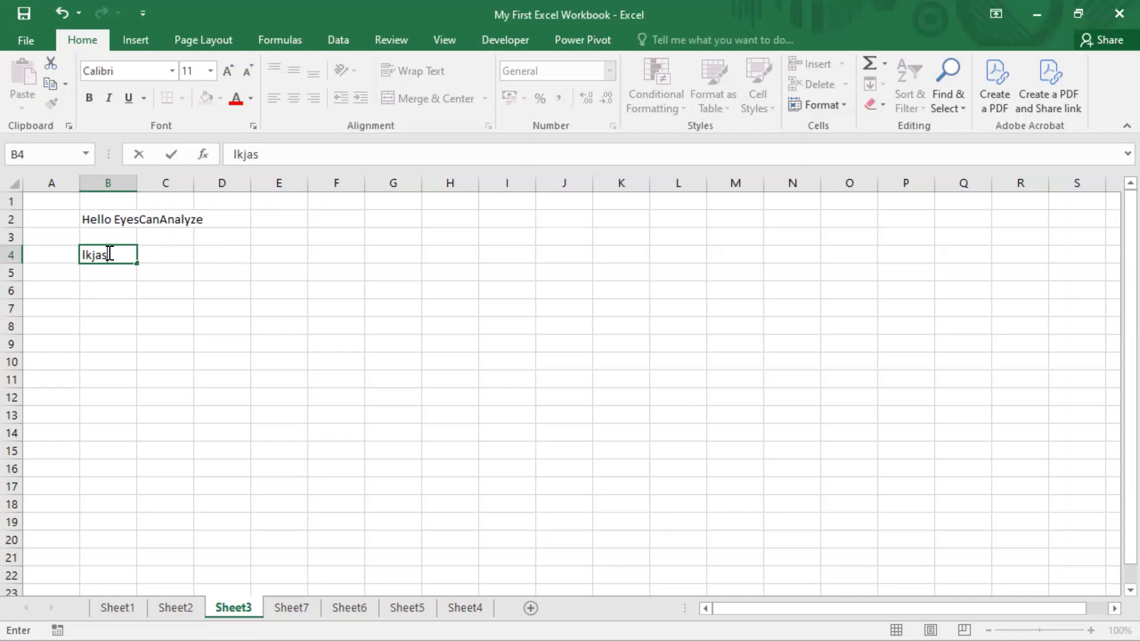
click(570, 2)
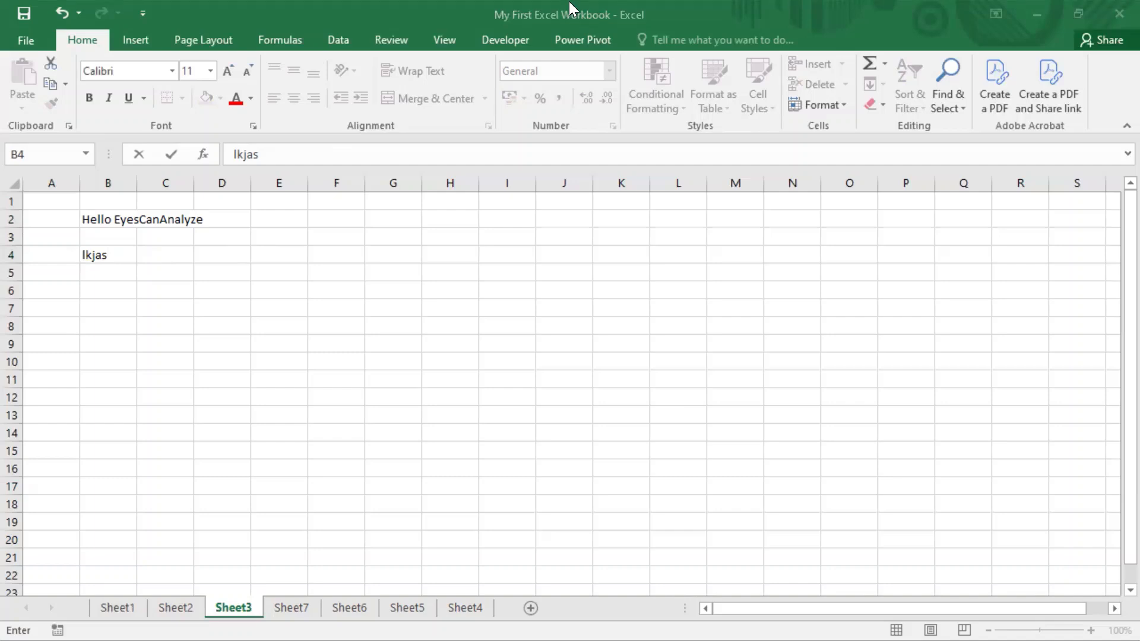
click(10, 363)
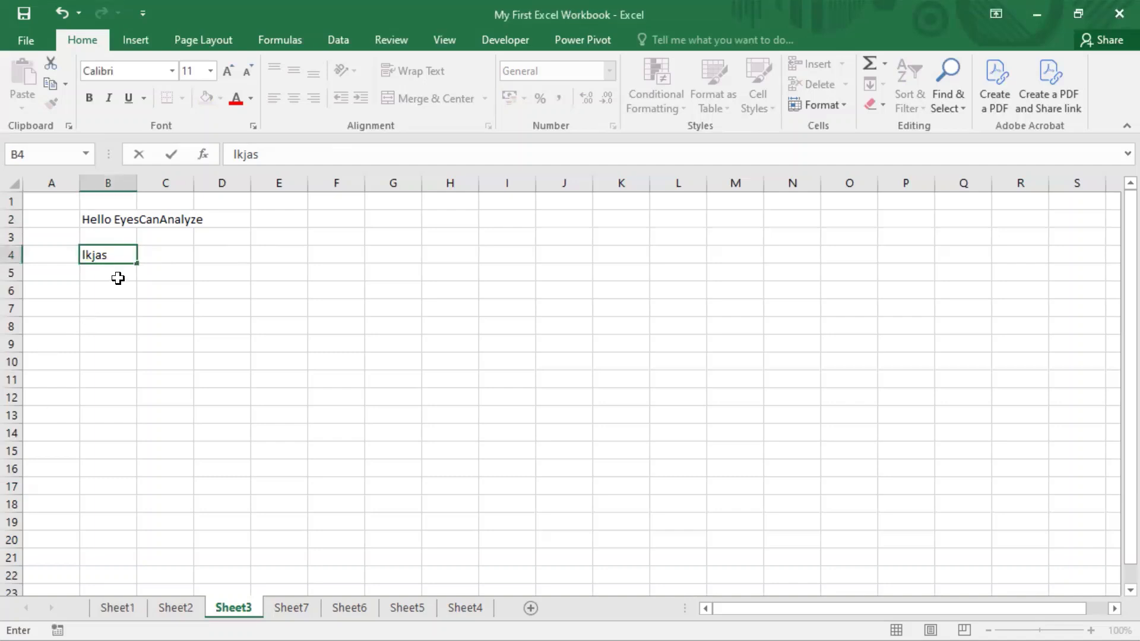
key(Return)
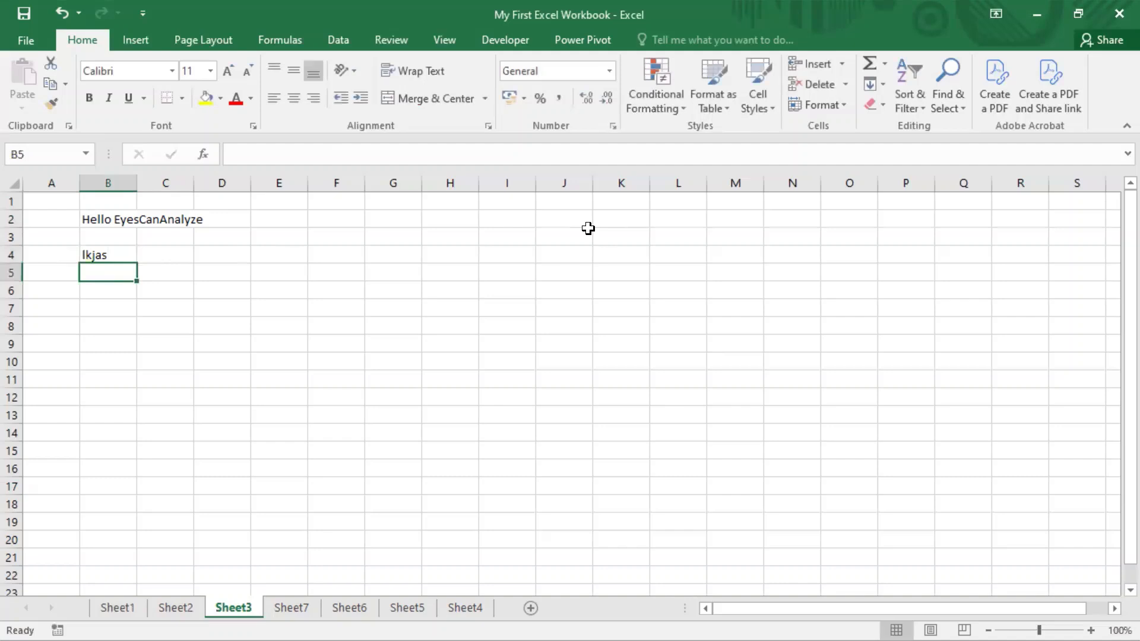
Step: Enter 1221 in cell B5 and "and9843" in cell B6
text(1221)
key(Return)
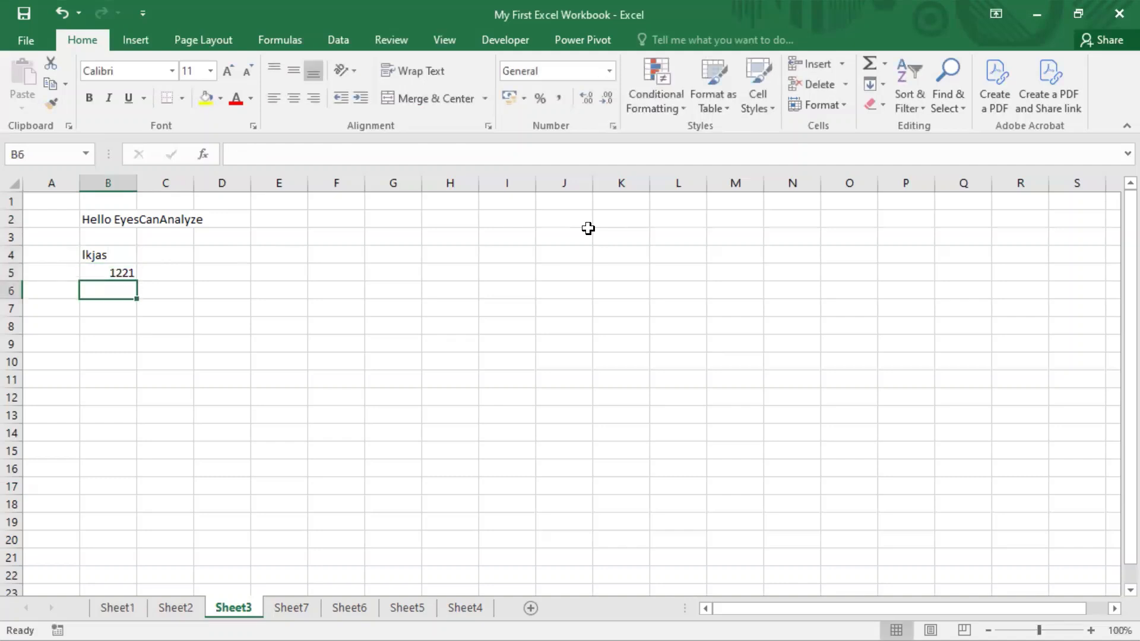
text(and9843)
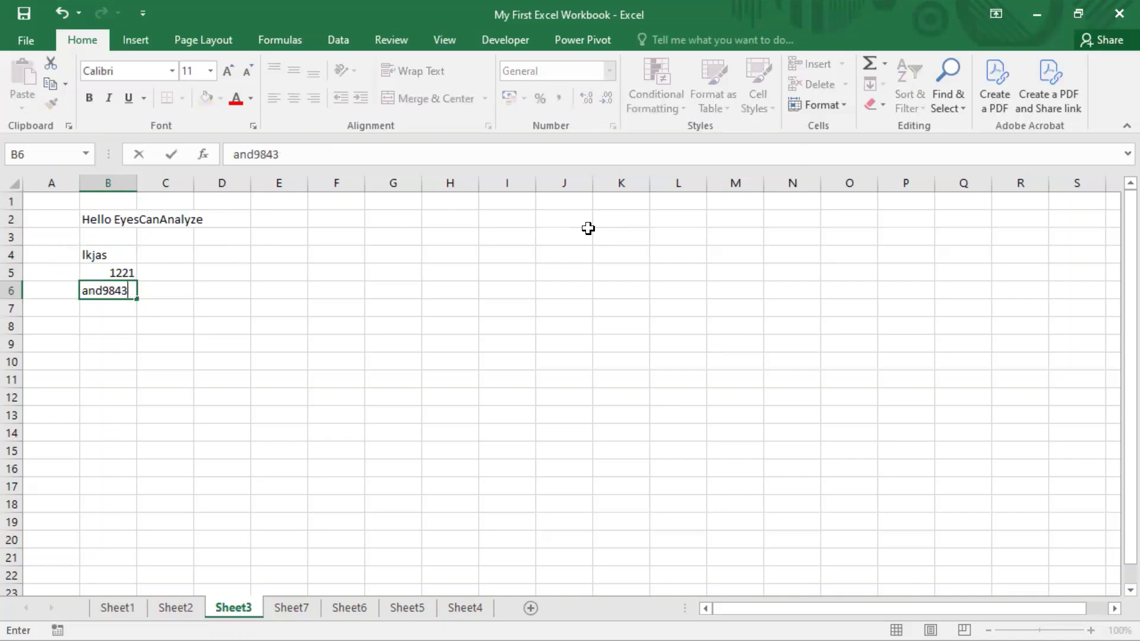
key(Return)
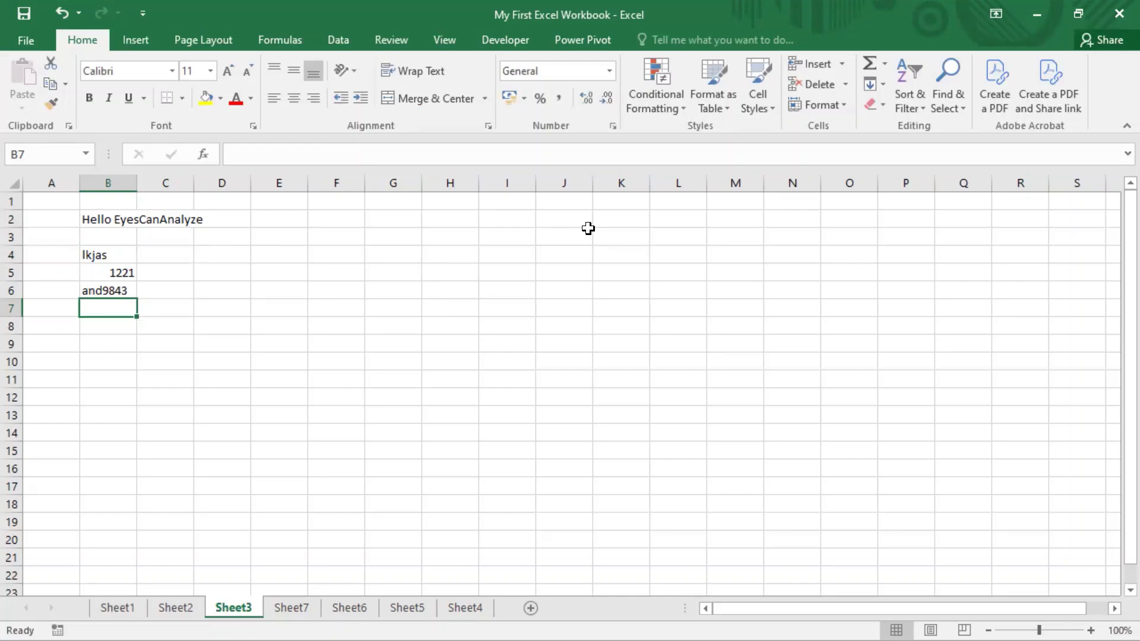
Step: Move the active cell up to B2, open its text for editing and cancel without changes
key(Up)
key(Up)
key(Up)
key(Up)
key(Up)
key(Up)
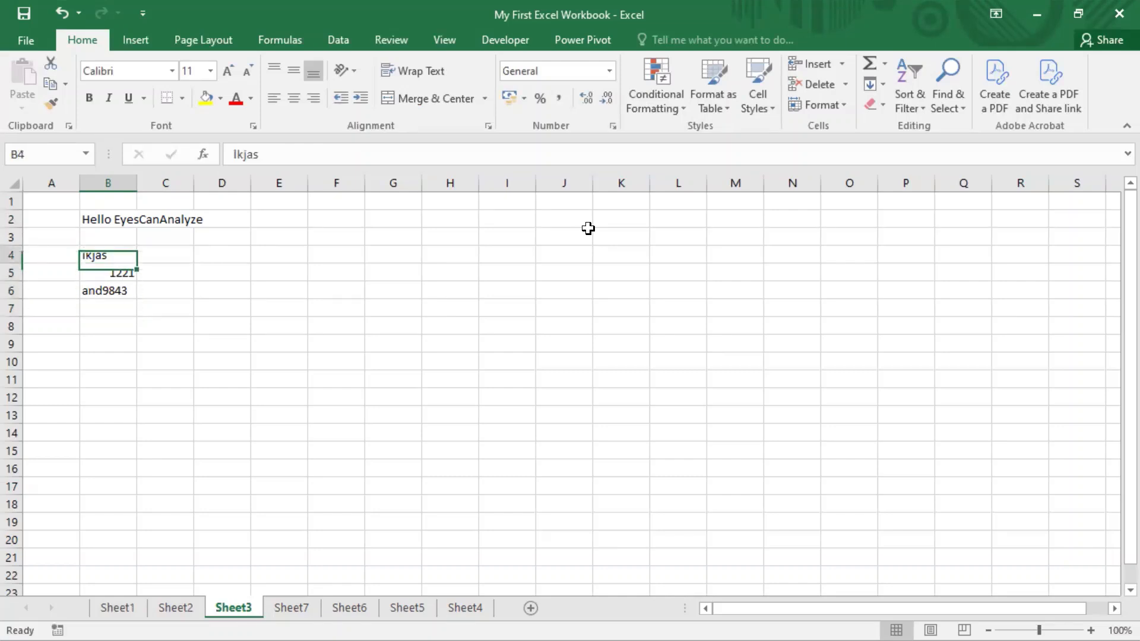
key(Right)
key(Down)
key(Left)
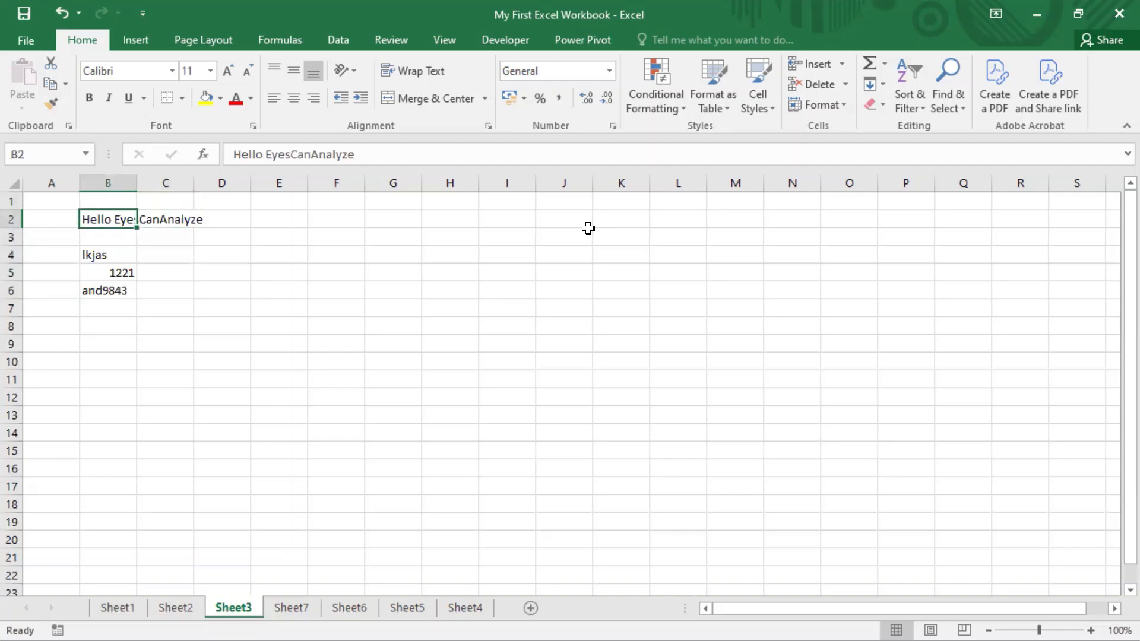
key(F2)
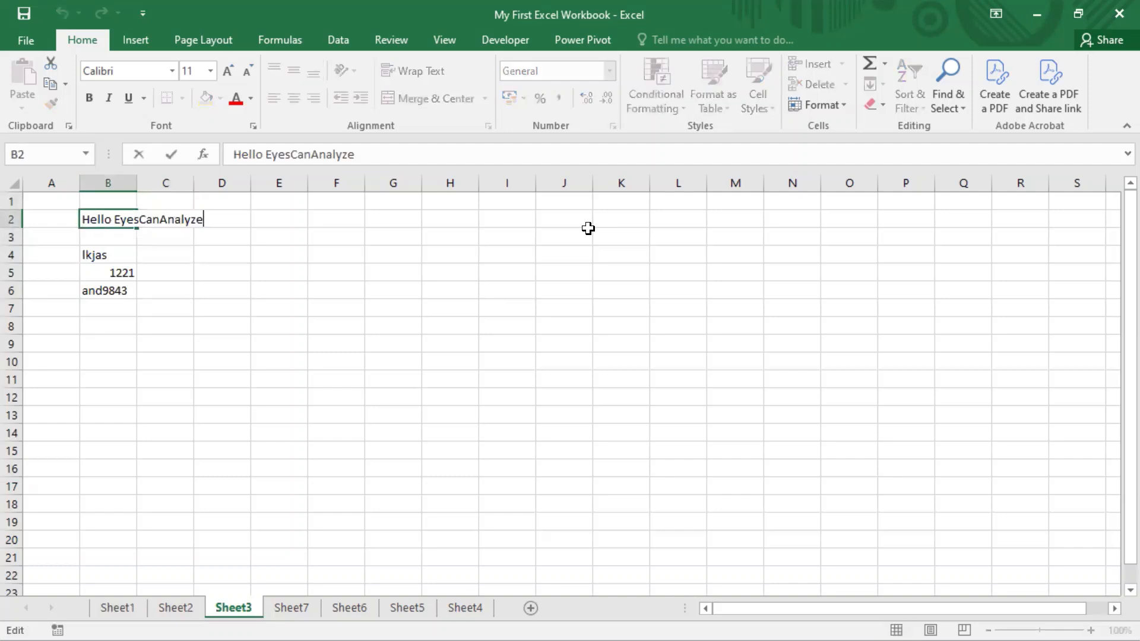
key(Escape)
Step: Move the active cell from B2 across to D2, down to D5 and over to C5
key(Right)
key(Right)
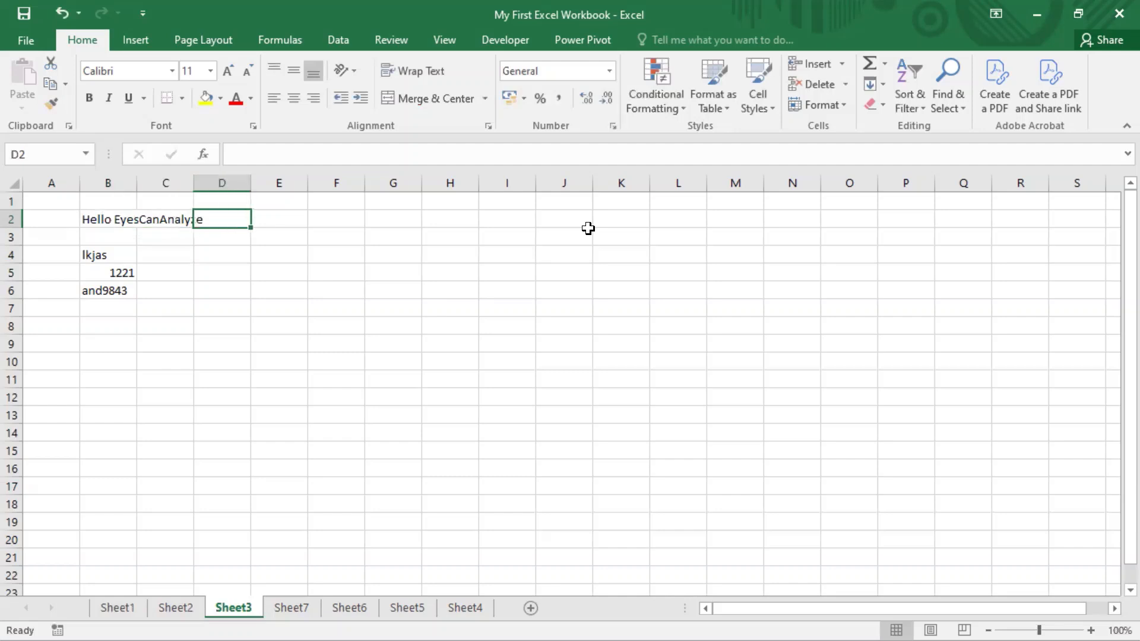
key(Down)
key(Down)
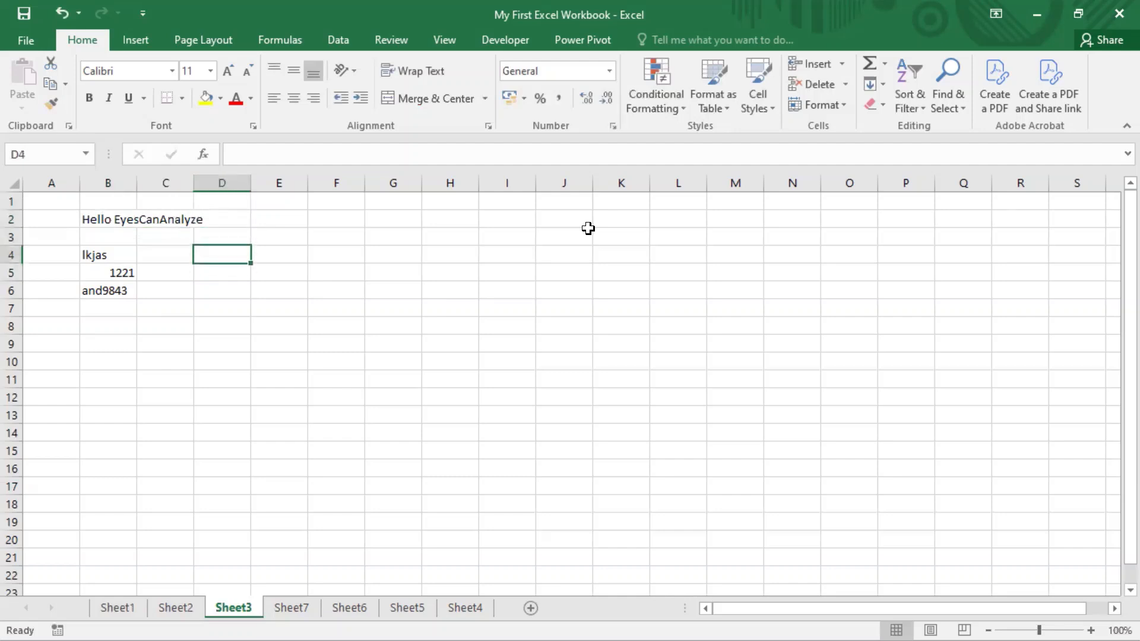
key(Down)
key(Left)
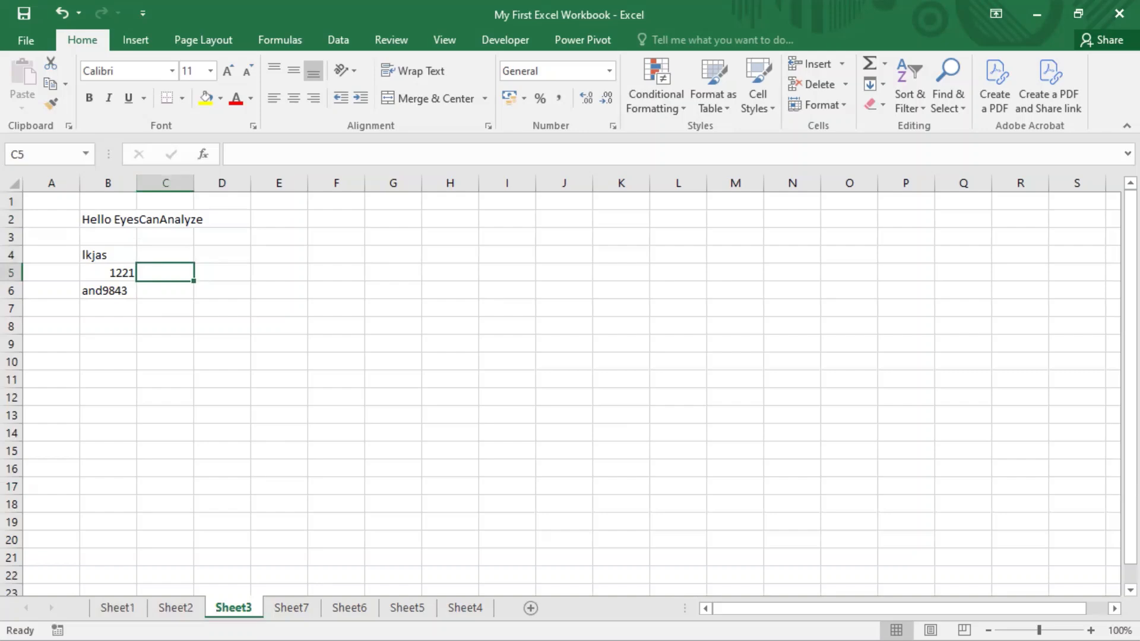
Step: Search Windows for the virtual keyboard, open the On-Screen Keyboard and place it below the worksheet's first rows
key(super)
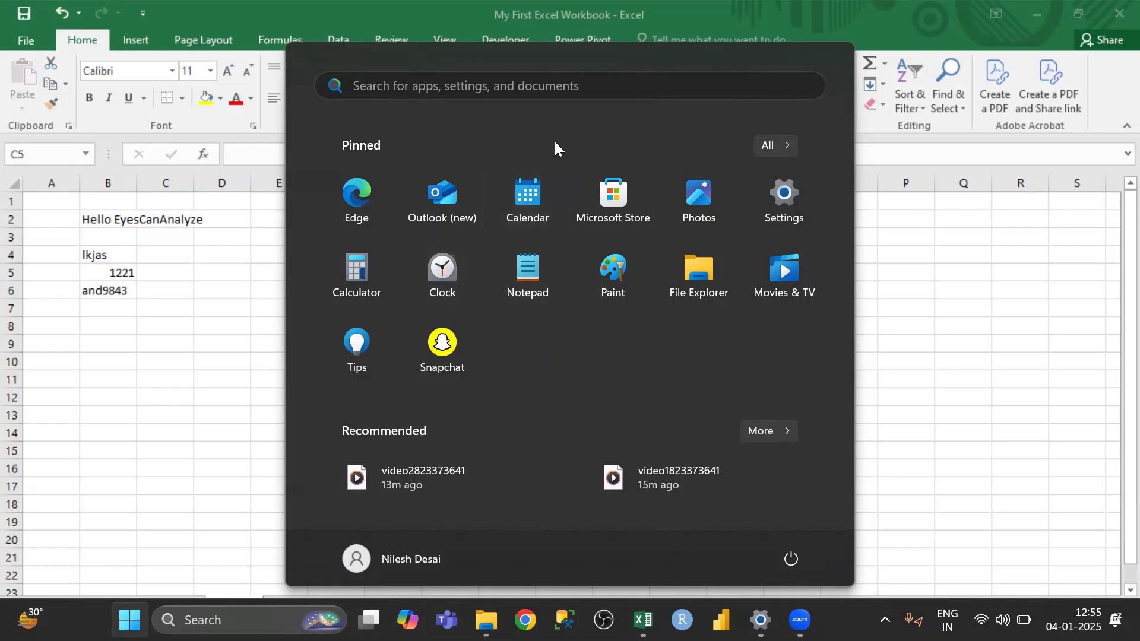
click(589, 97)
text(virtula)
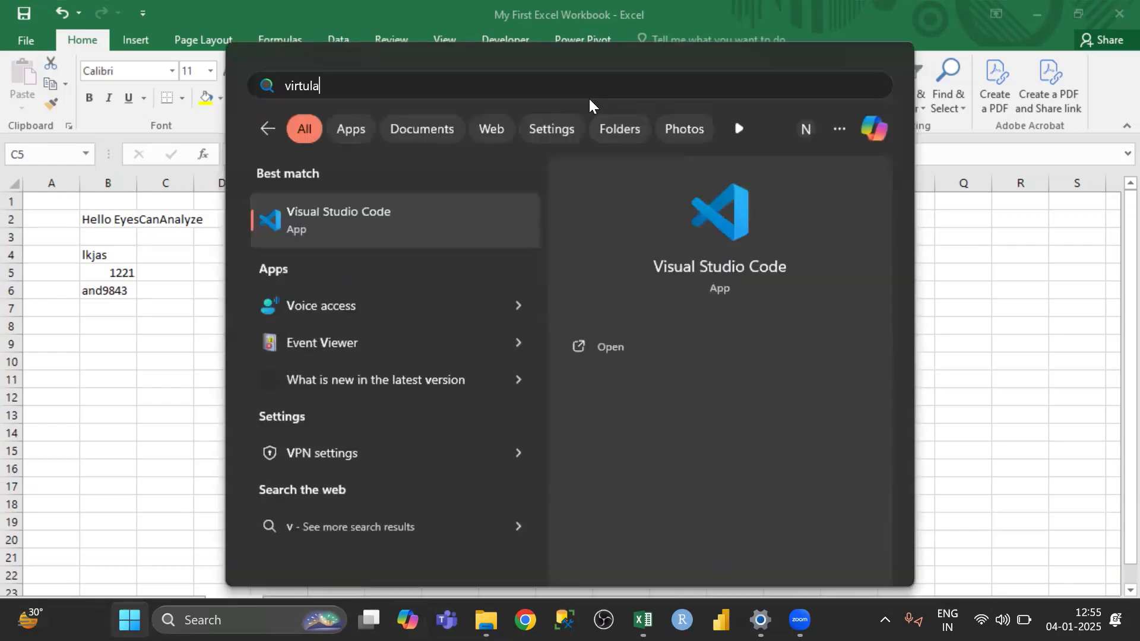
text(keu)
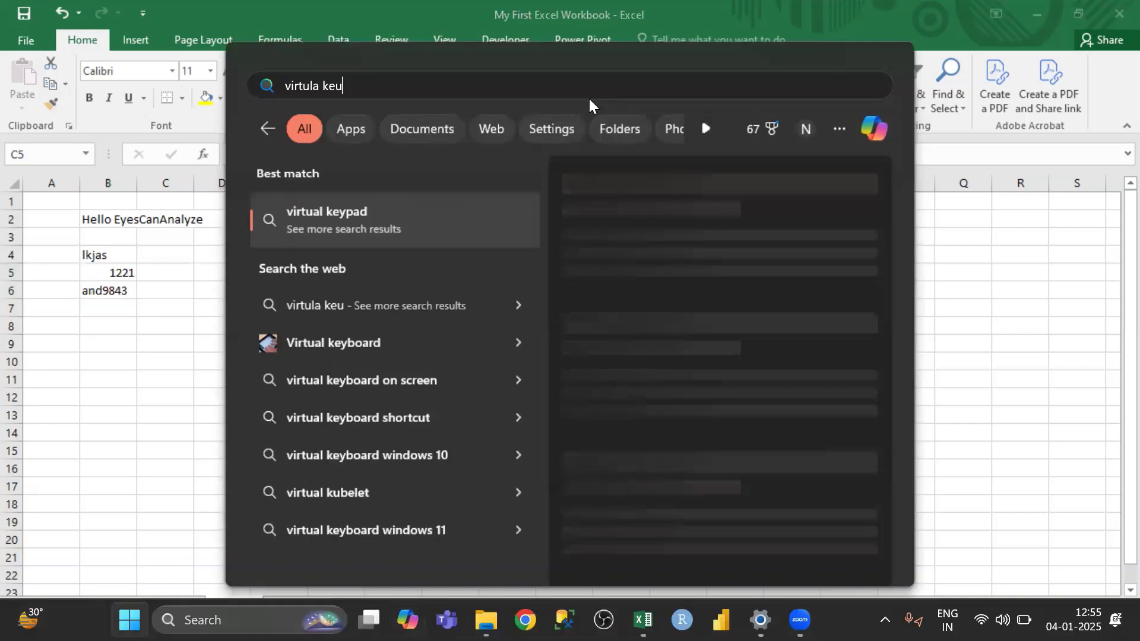
key(BackSpace)
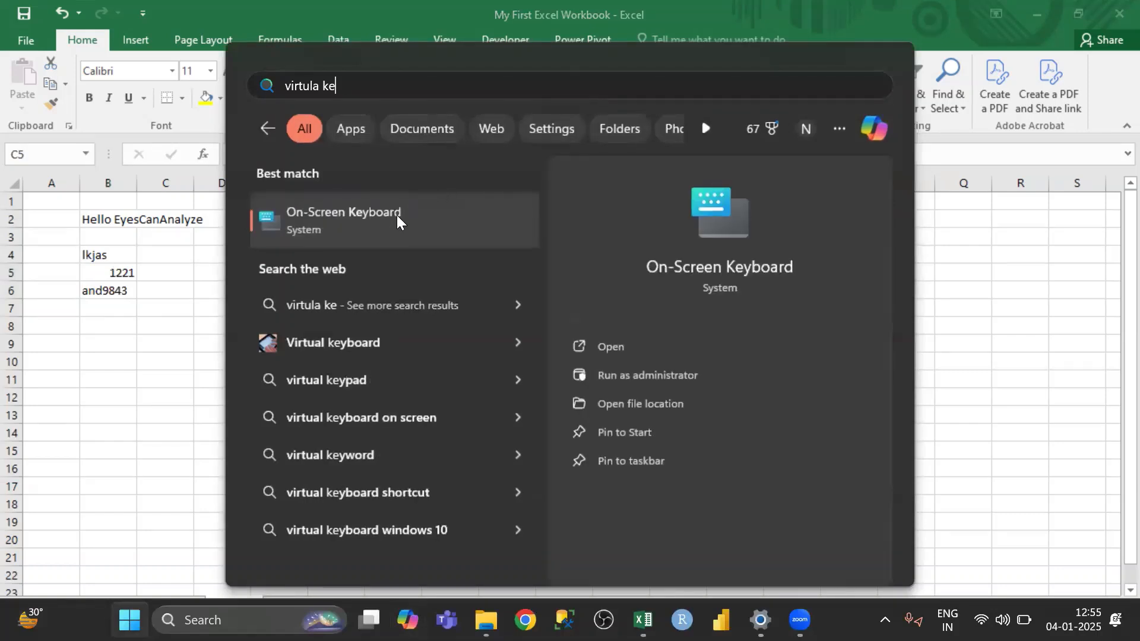
click(395, 215)
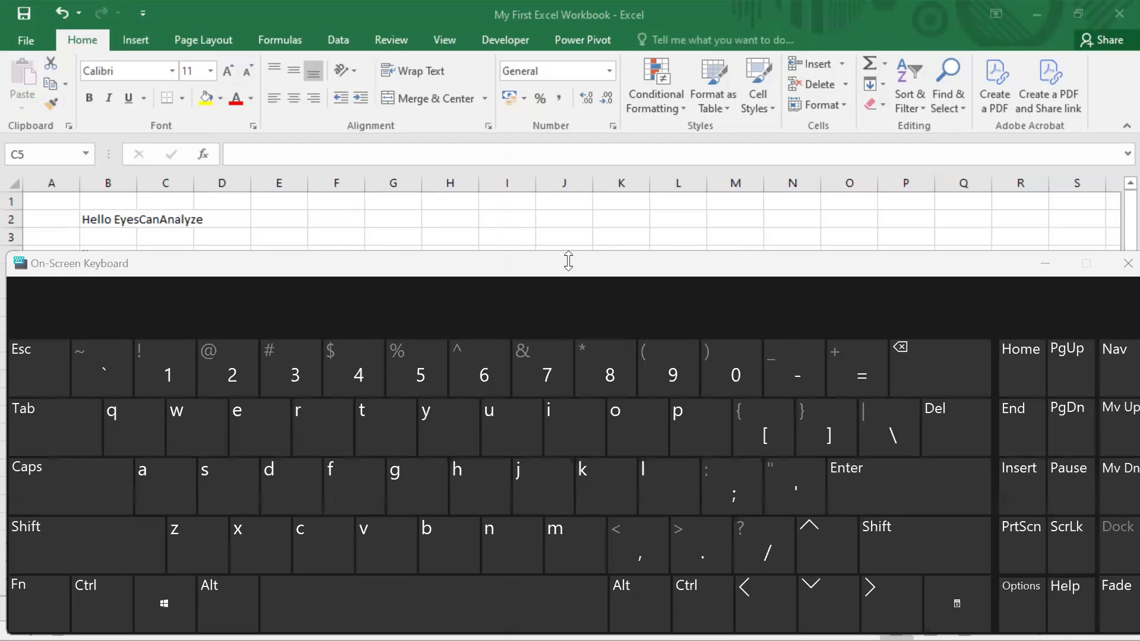
drag(568, 266, 568, 269)
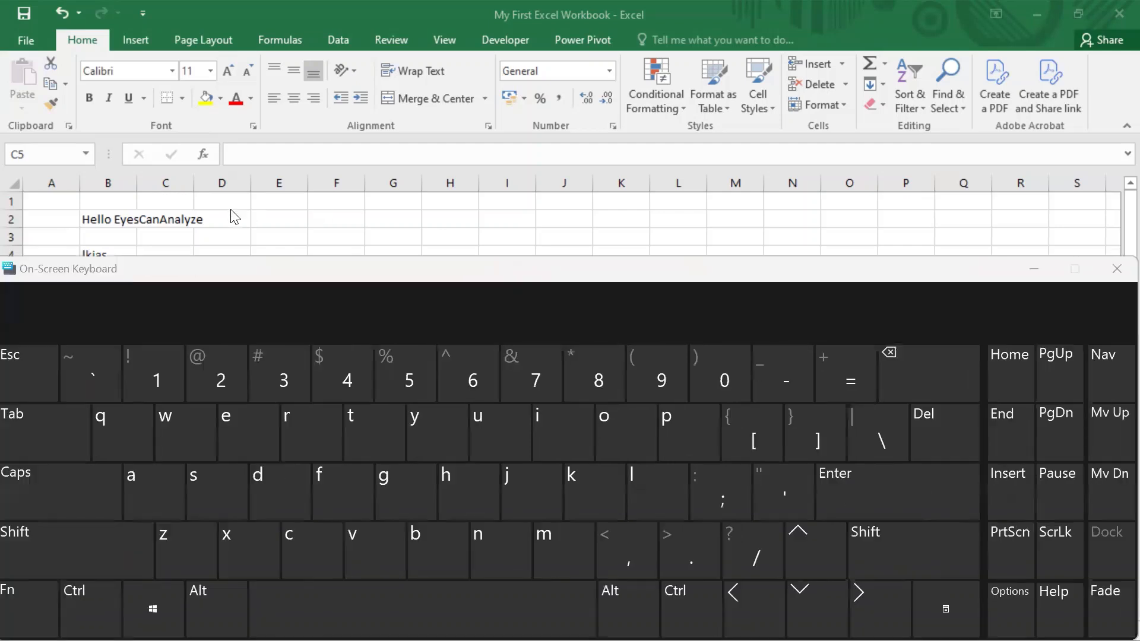
Step: Enter the text "Hello Excel" in cell E2 and confirm it with the On-Screen Keyboard
click(278, 218)
click(279, 218)
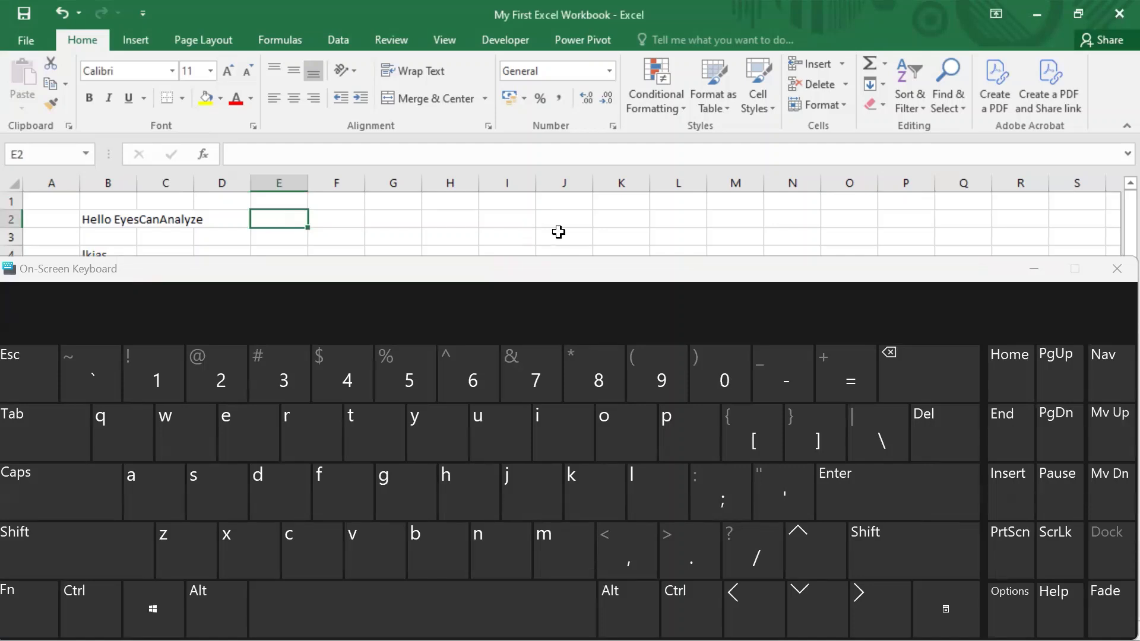
double_click(278, 219)
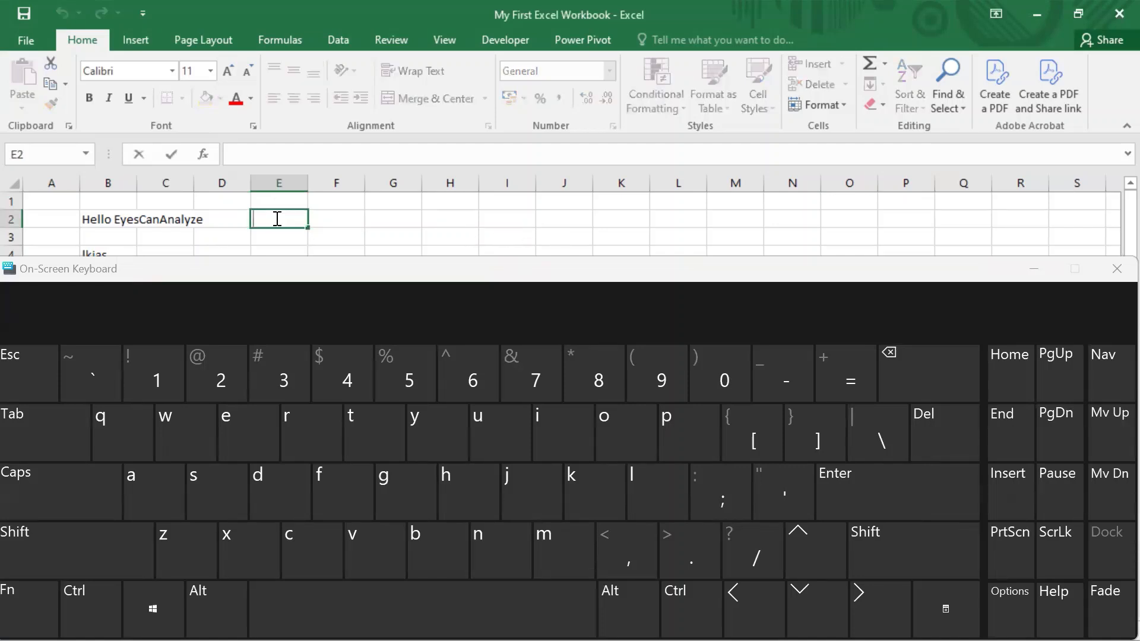
text(Hellow)
key(BackSpace)
text(Excel)
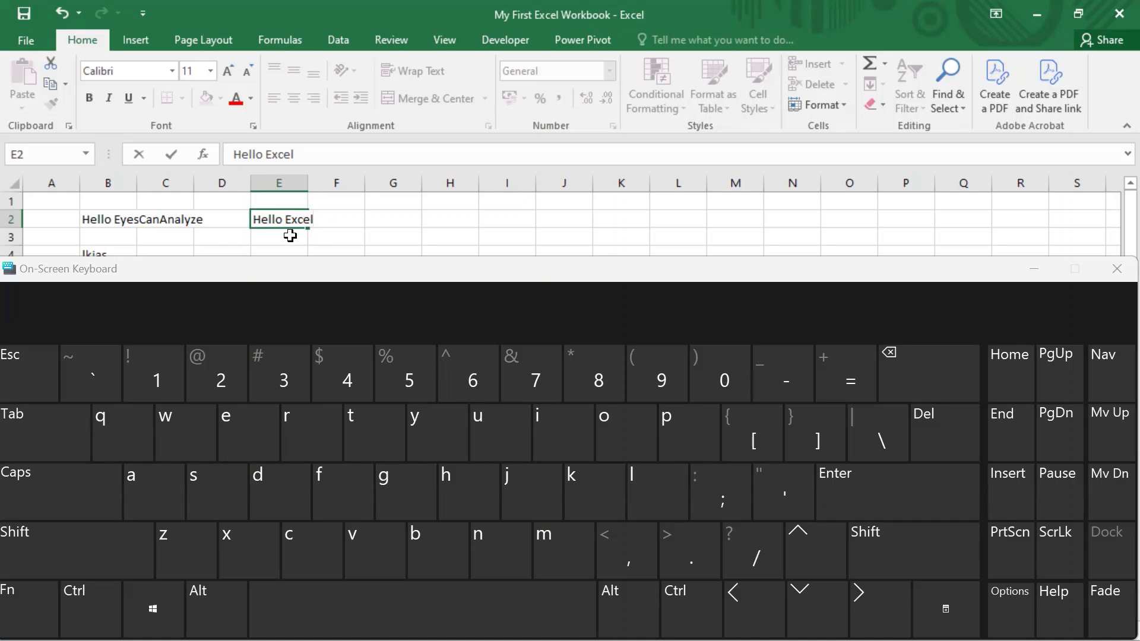
click(877, 490)
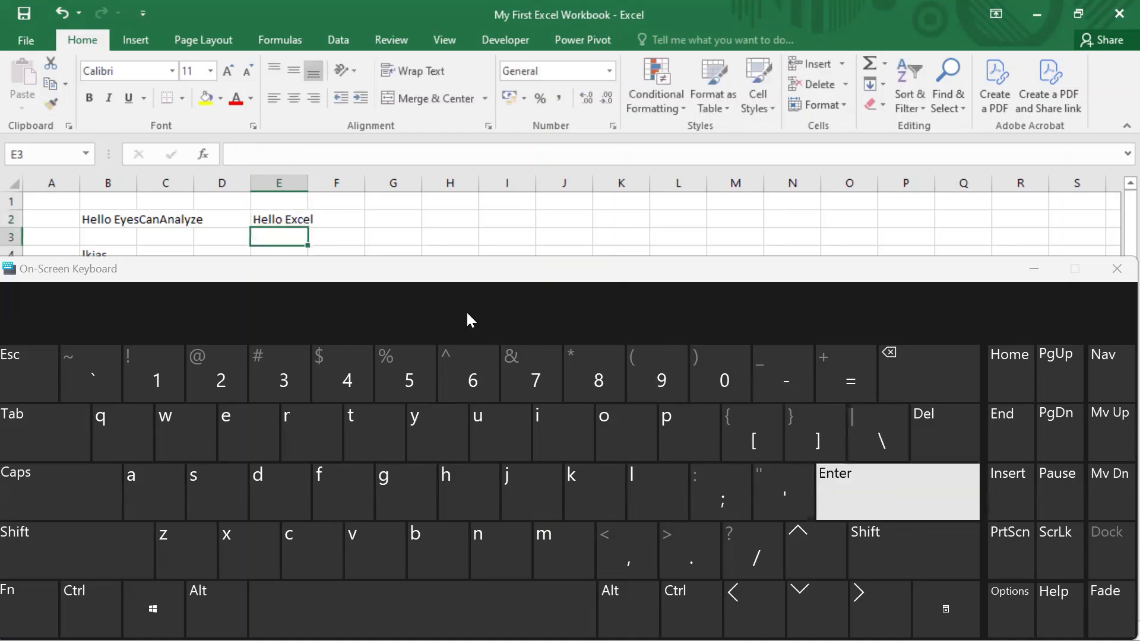
Step: Move the active cell back and forth between E2 and E3, ending on E3
click(283, 217)
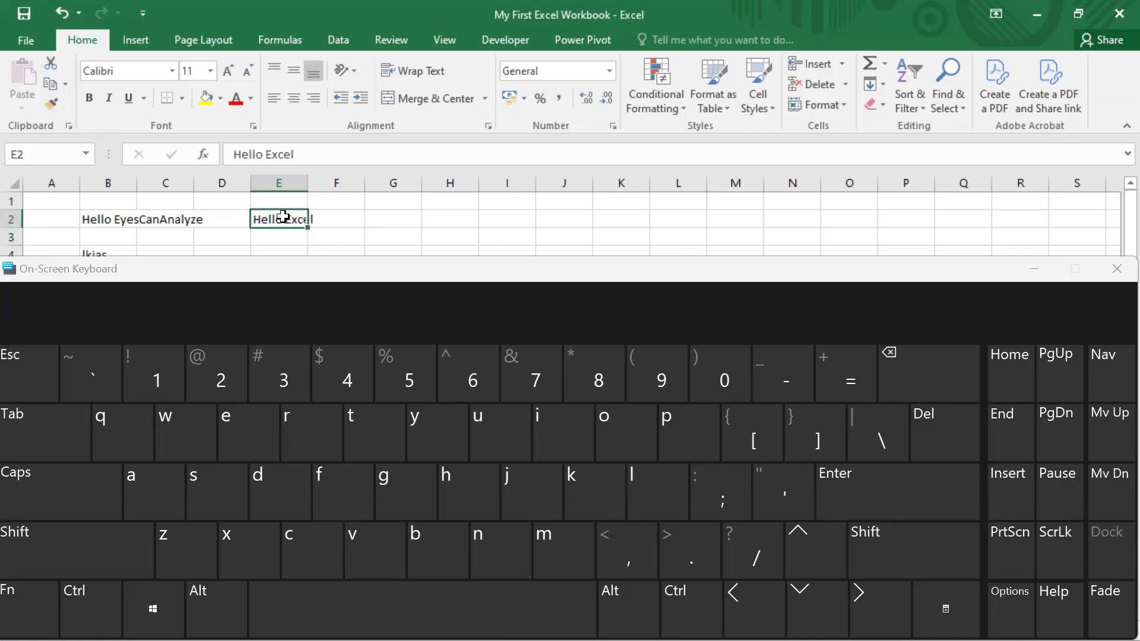
click(865, 475)
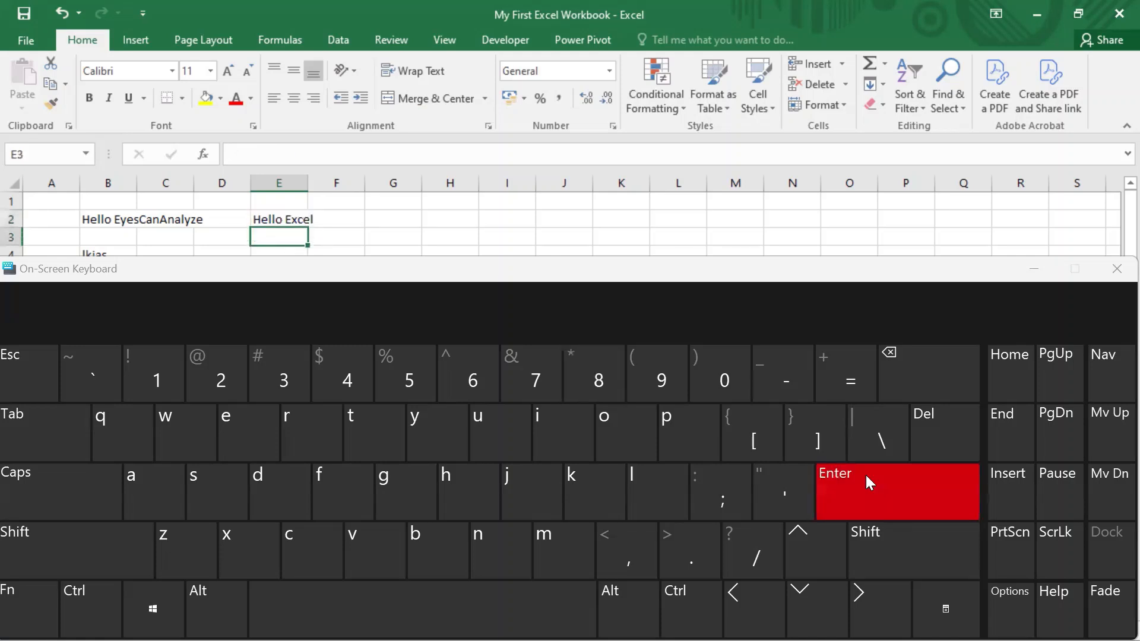
click(293, 217)
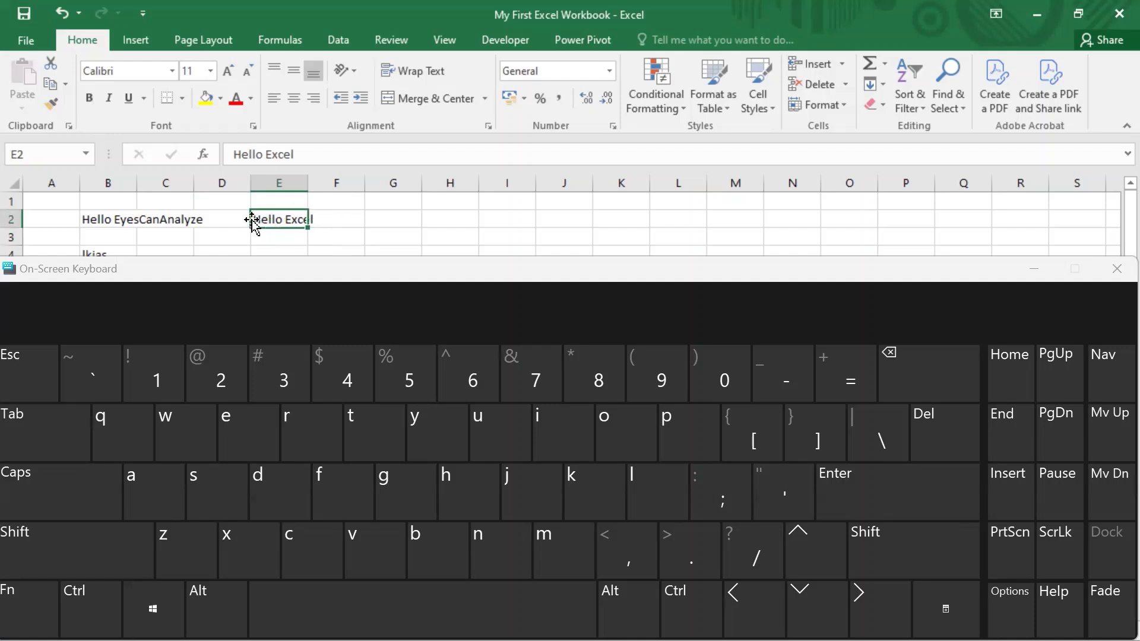
click(287, 237)
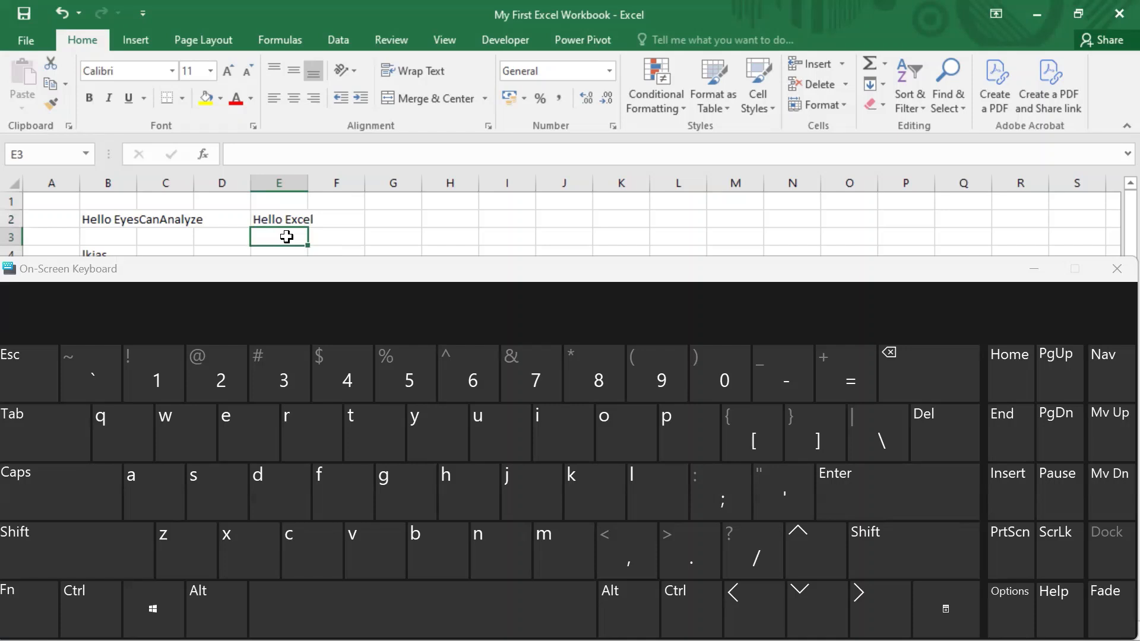
Step: Open the text in cell E2 for editing, place the cursor at its end and confirm without changes
double_click(303, 219)
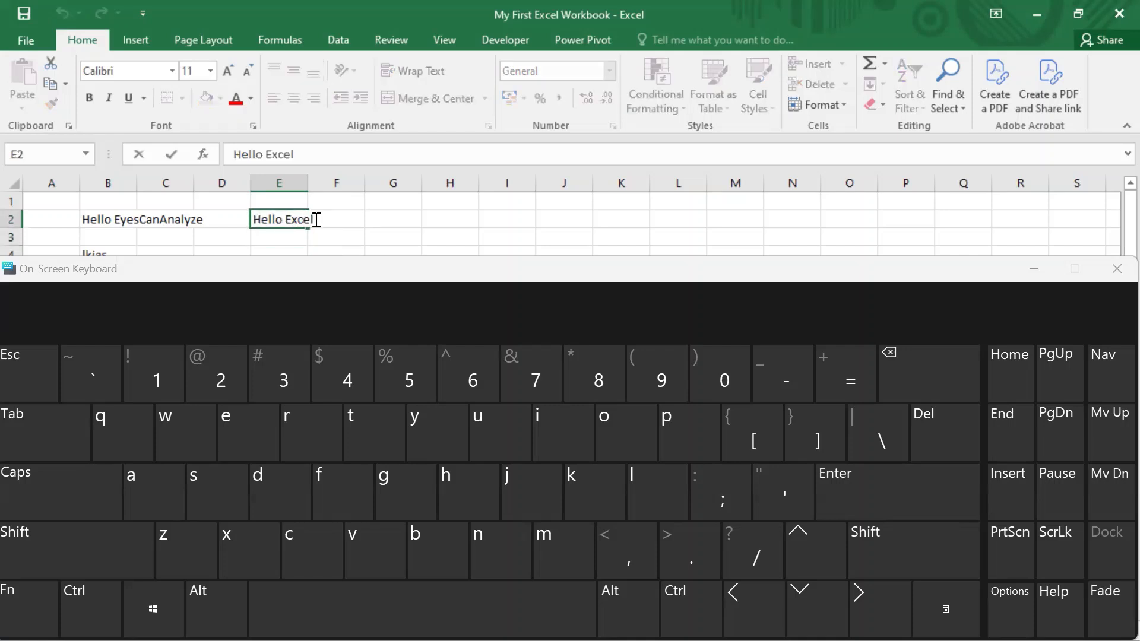
click(316, 220)
click(897, 493)
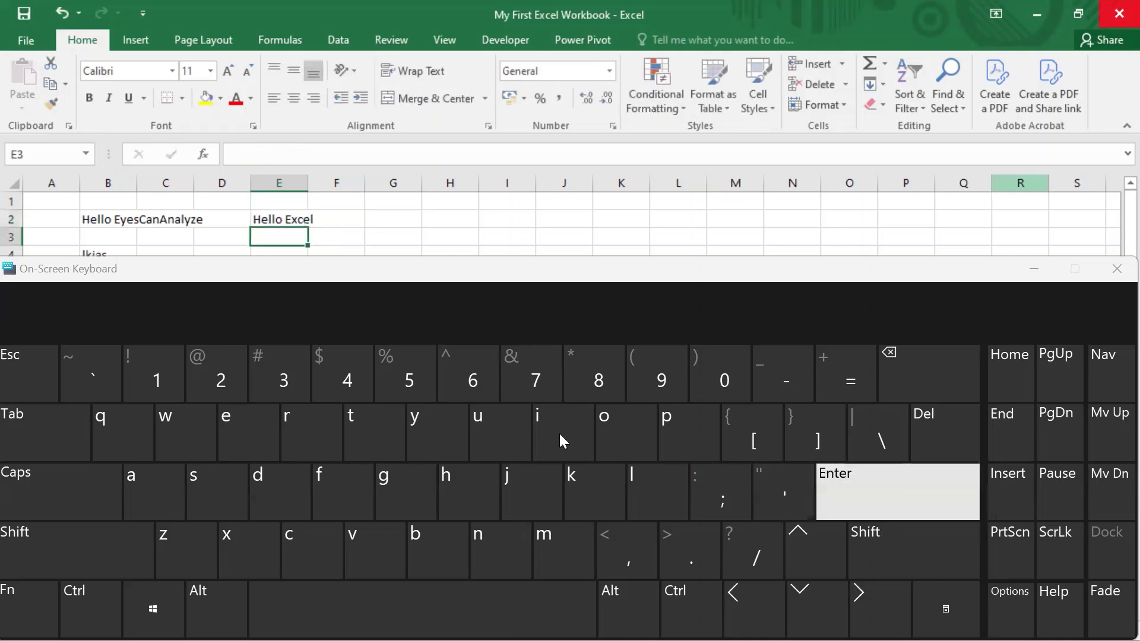
Step: Move the active cell from E2 one column across to F2 and return to E2
click(279, 219)
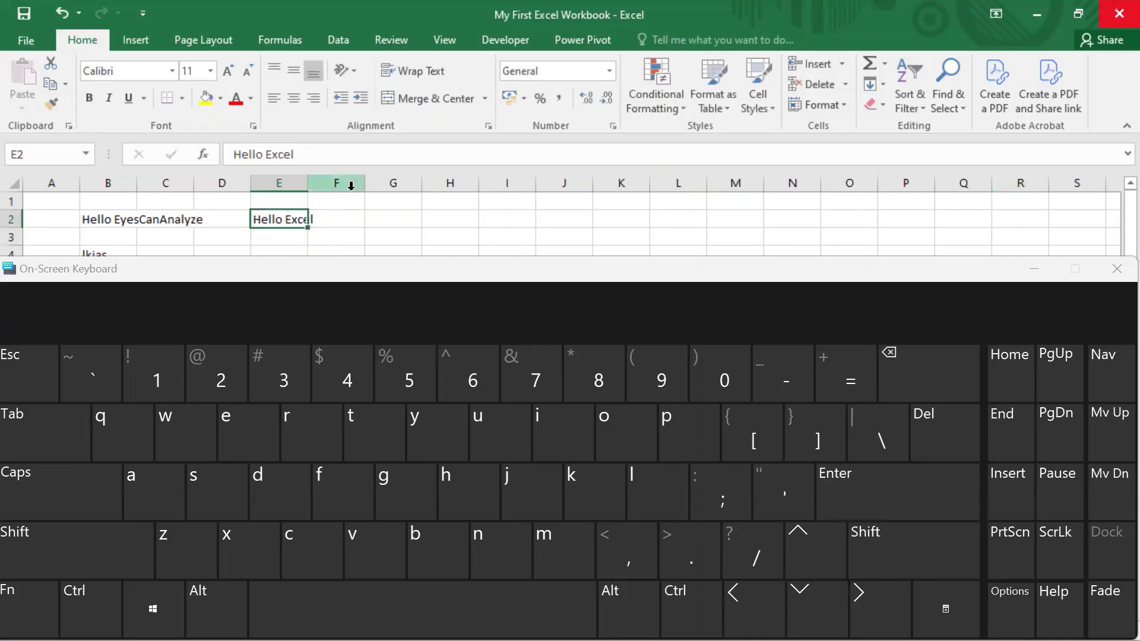
click(42, 418)
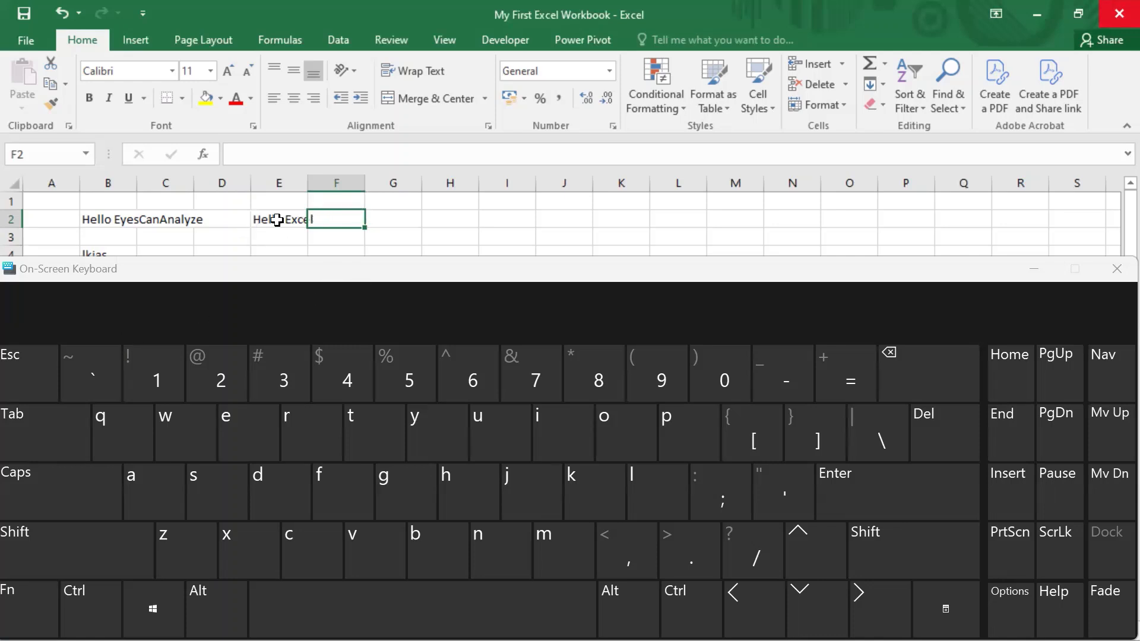
click(277, 220)
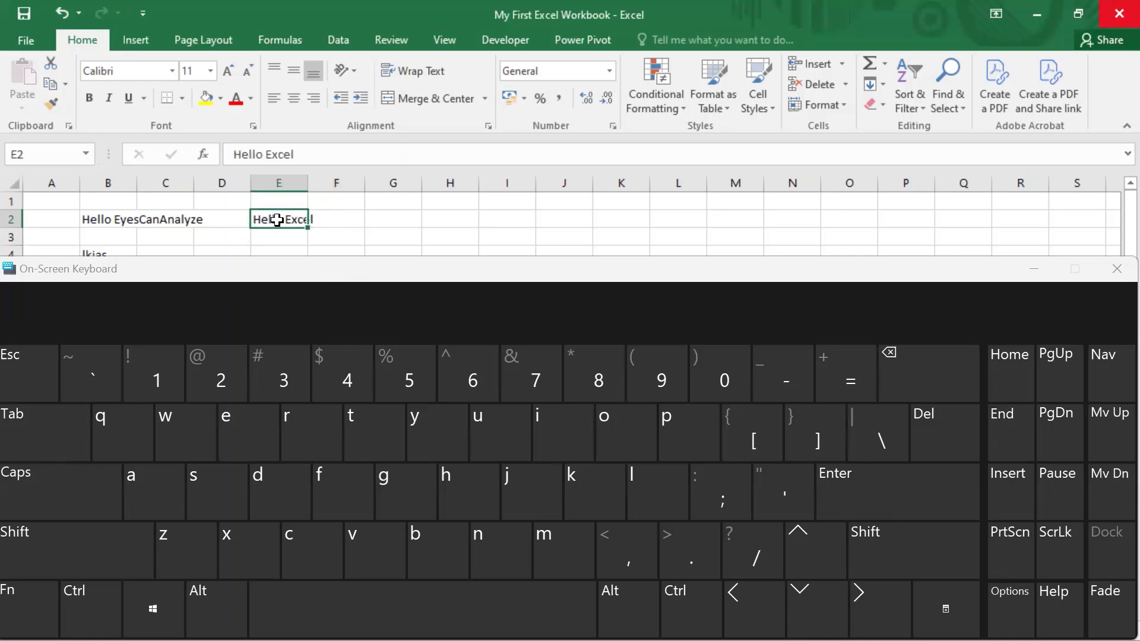
Step: Edit cell E2 and insert a line break within the cell after "Hello Excel"
double_click(279, 219)
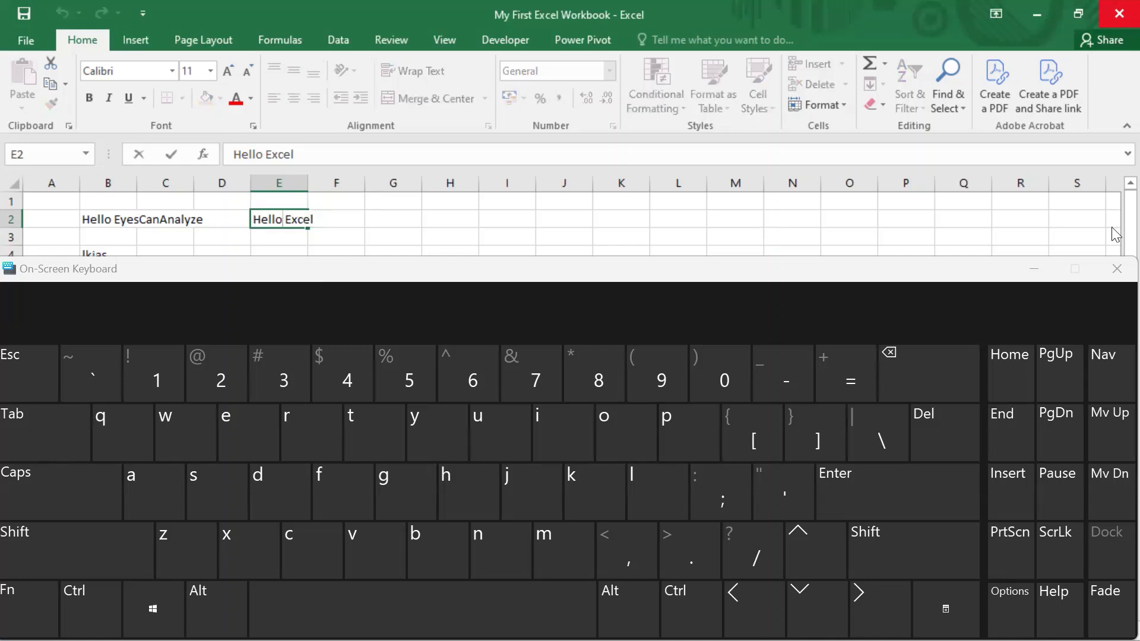
key(Right)
key(Right)
key(Right)
key(Right)
key(Right)
key(Right)
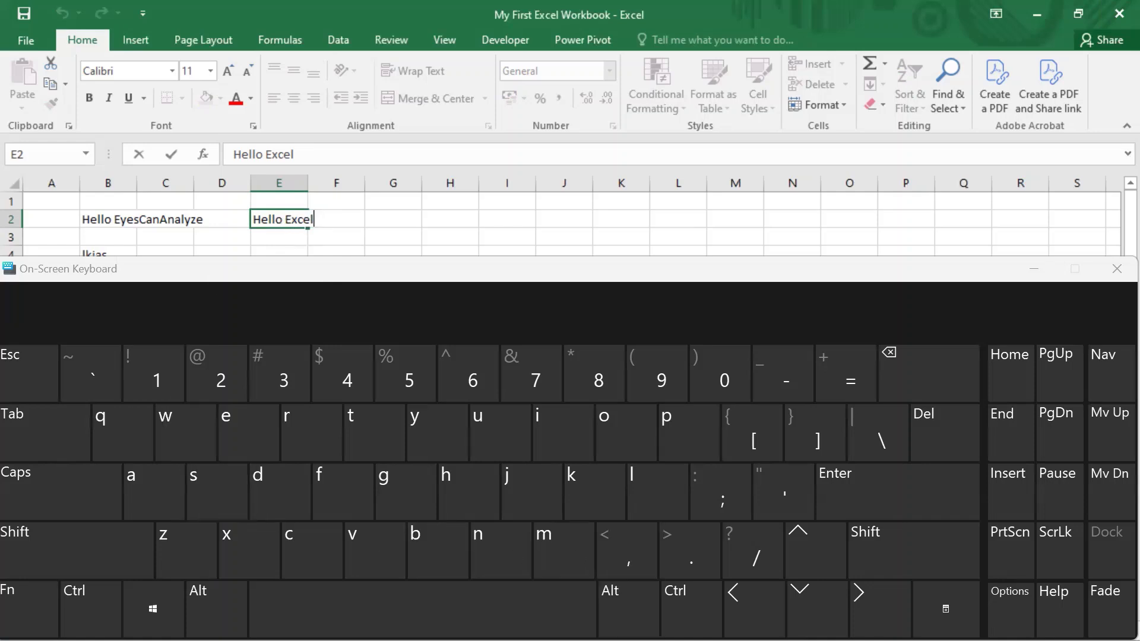
key(alt)
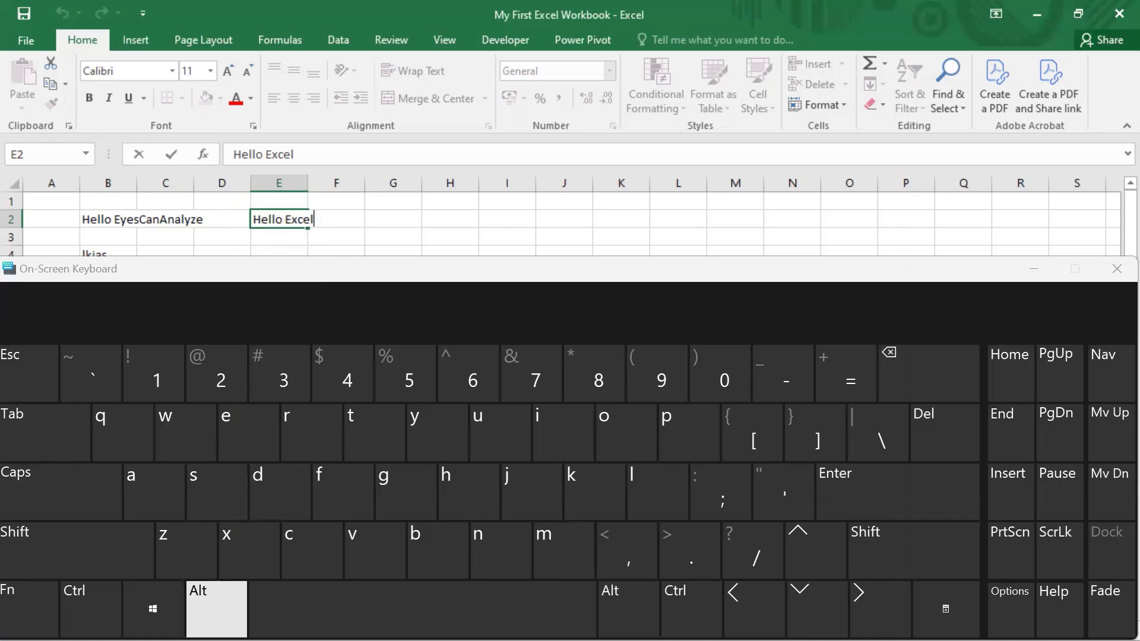
click(217, 609)
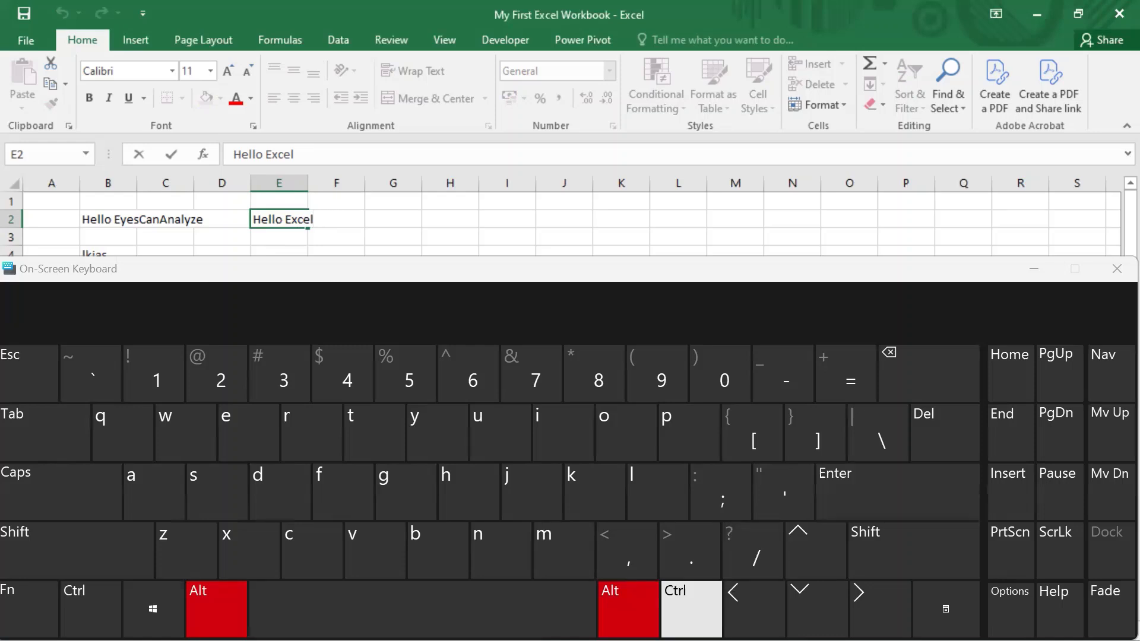
click(878, 493)
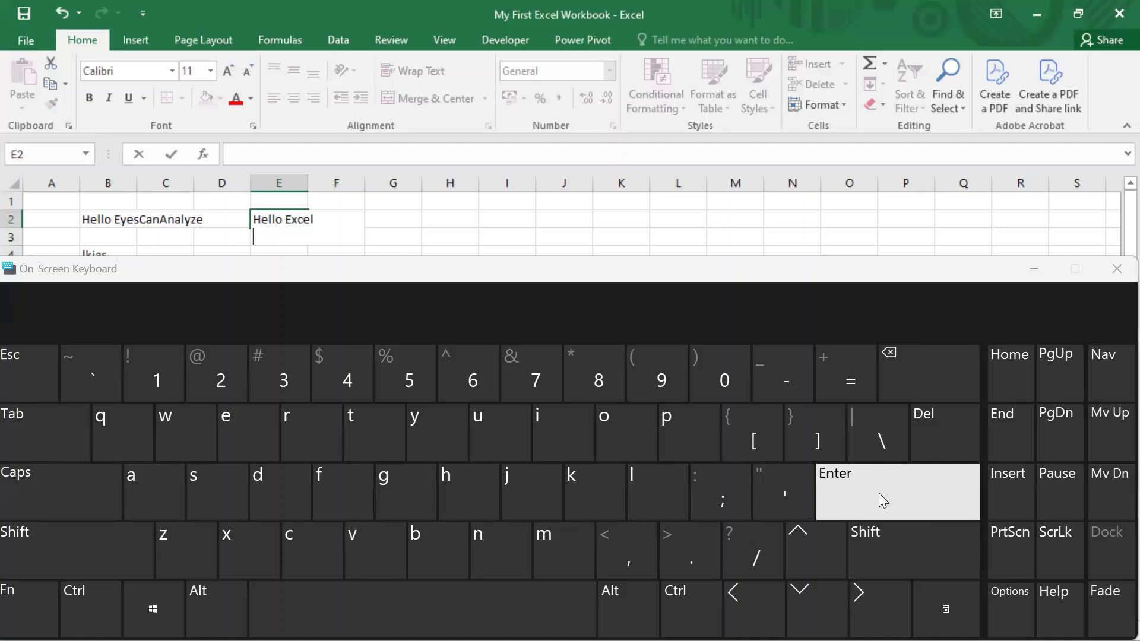
Step: Enter "Hello ECA" as the second line of cell E2 and confirm the entry
text(Hellow)
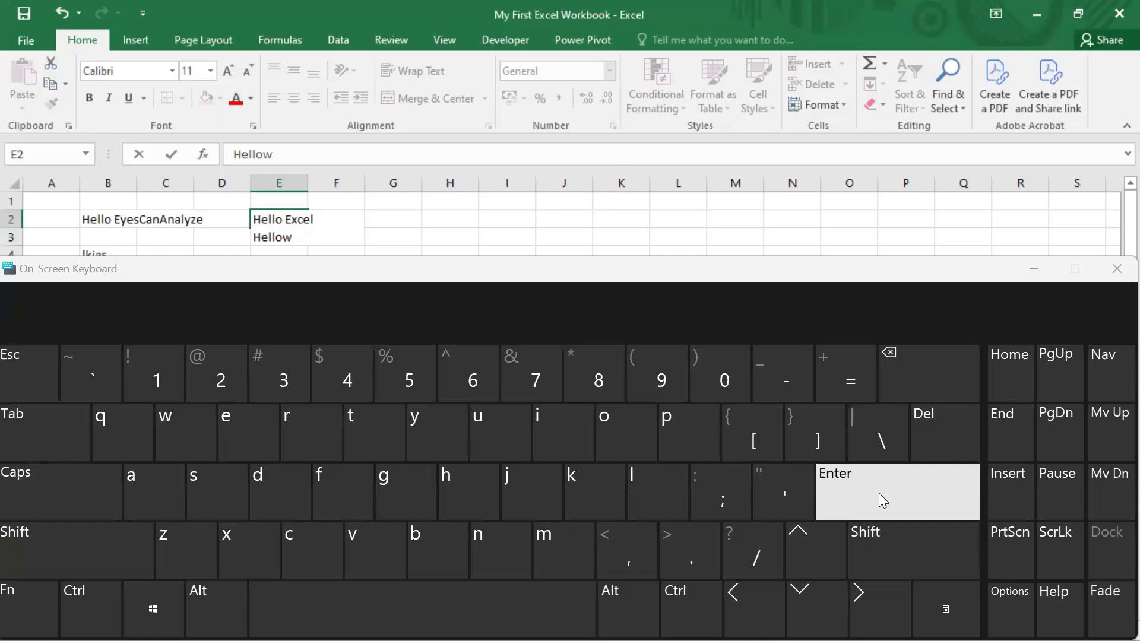
key(BackSpace)
text(ECA)
click(881, 491)
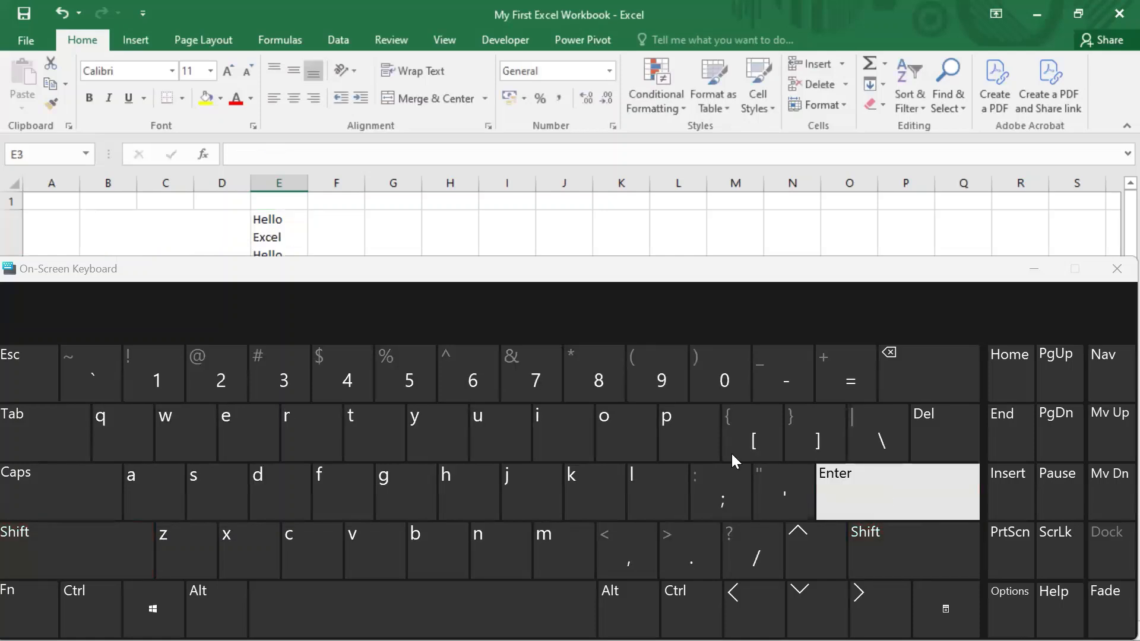
Step: Lower the On-Screen Keyboard window to uncover row 2 and widen column E to fit each line of E2's text
scroll(532, 207, down, 1)
scroll(532, 207, up, 1)
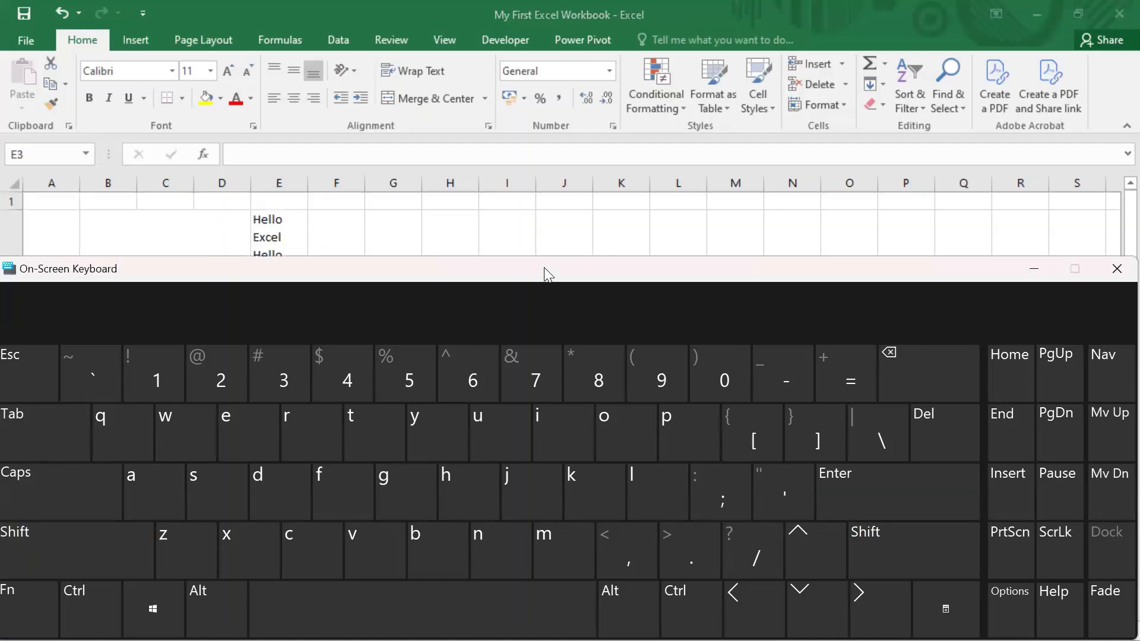
drag(544, 267, 552, 331)
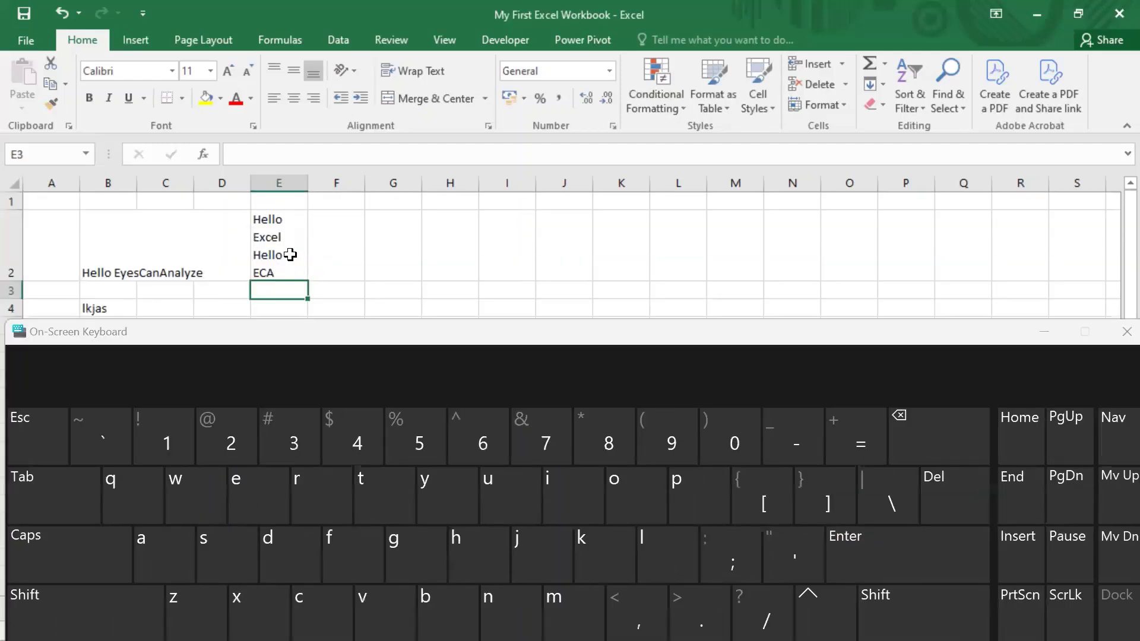
drag(307, 181, 350, 179)
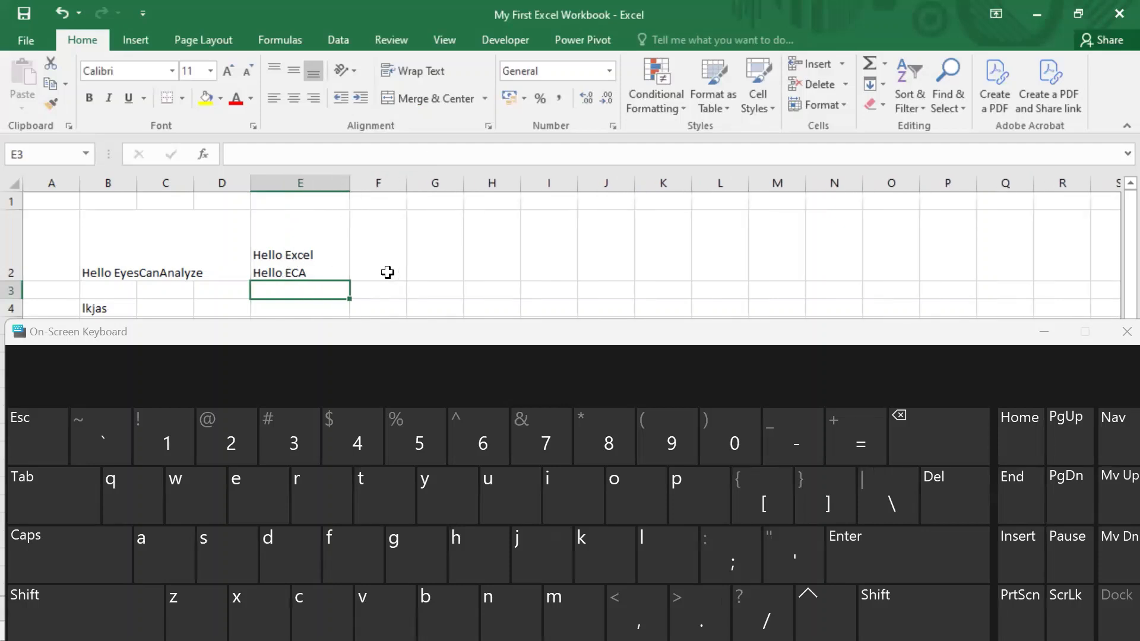
Step: Open cell E2 for editing, highlight its second line "Hello ECA" and place the cursor at the end of the first line
click(321, 276)
double_click(321, 276)
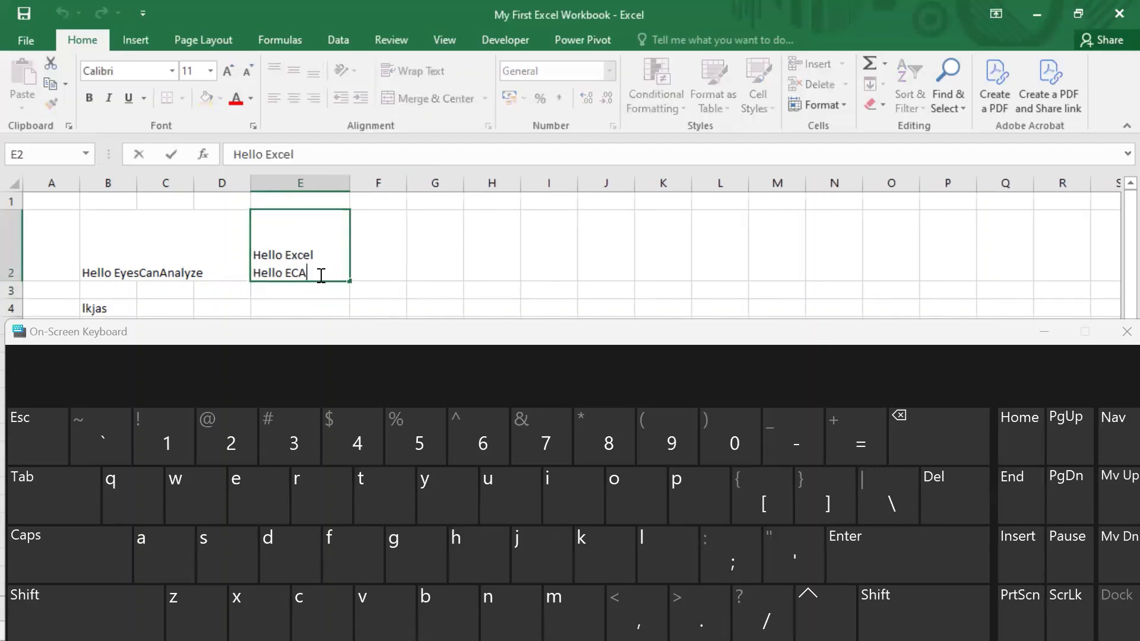
drag(321, 276, 256, 275)
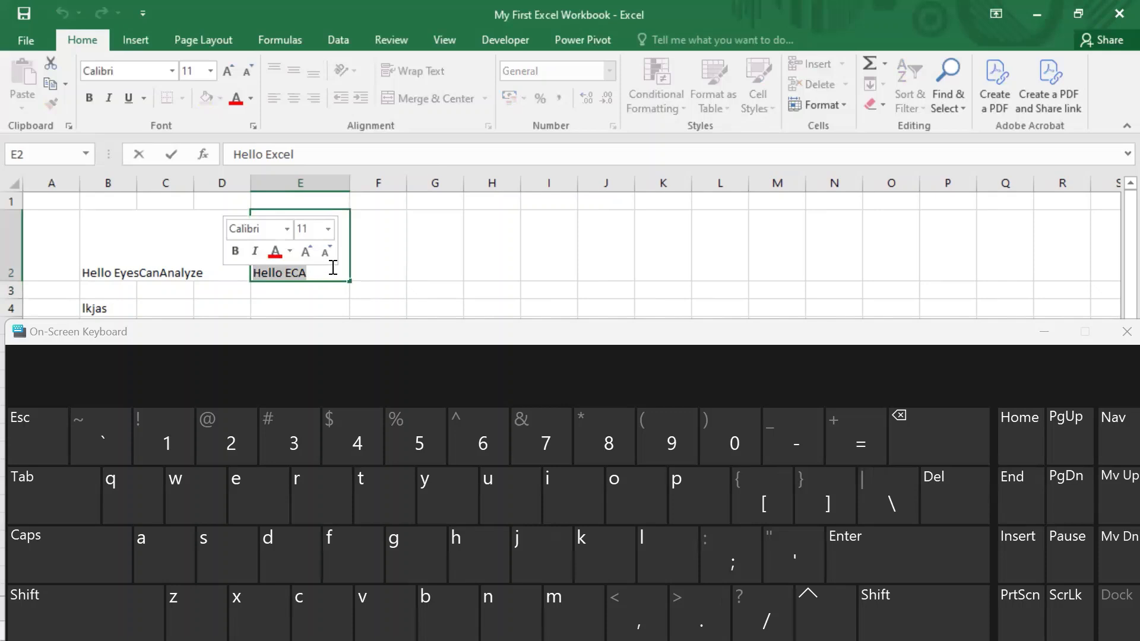
click(321, 260)
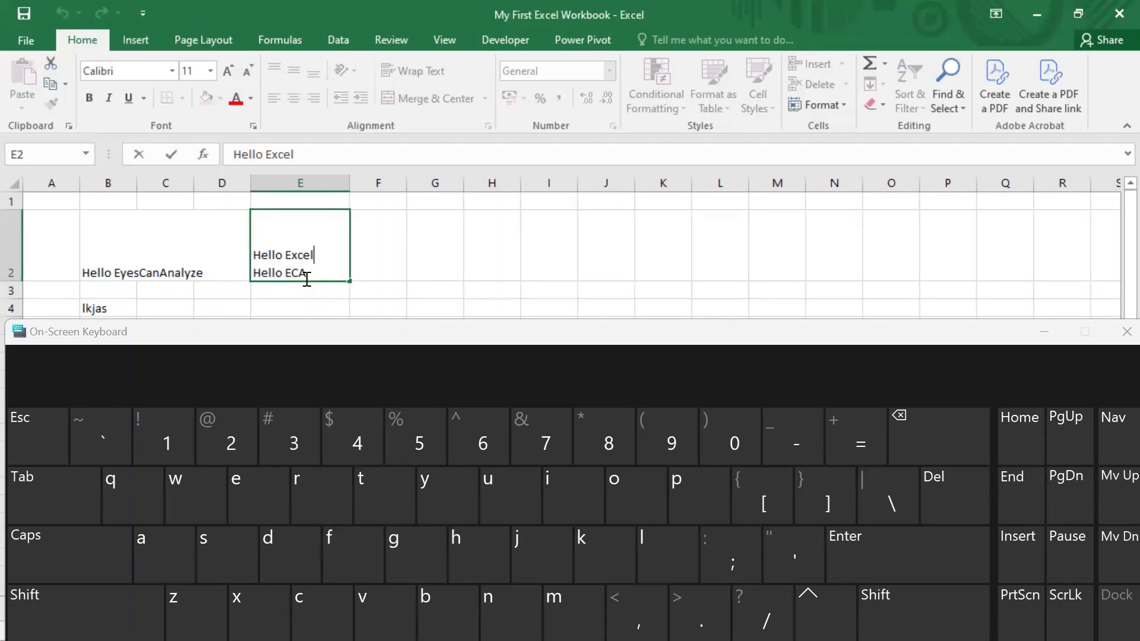
Step: Fit row 2's height to its contents, reselect cell E2 and shift the On-Screen Keyboard window slightly up
double_click(14, 279)
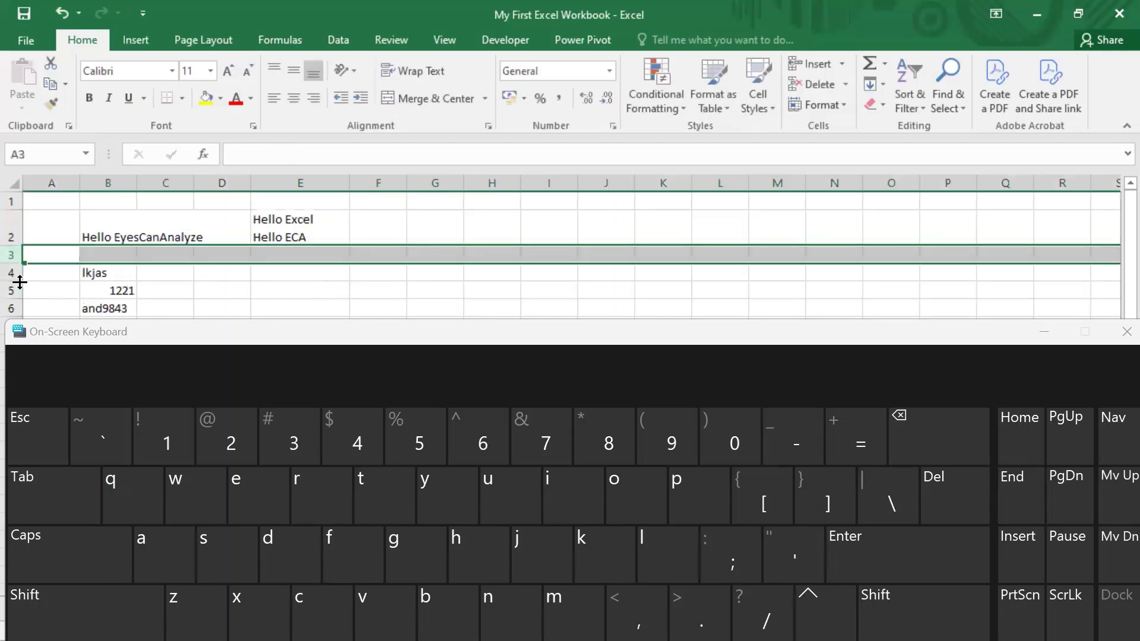
click(309, 235)
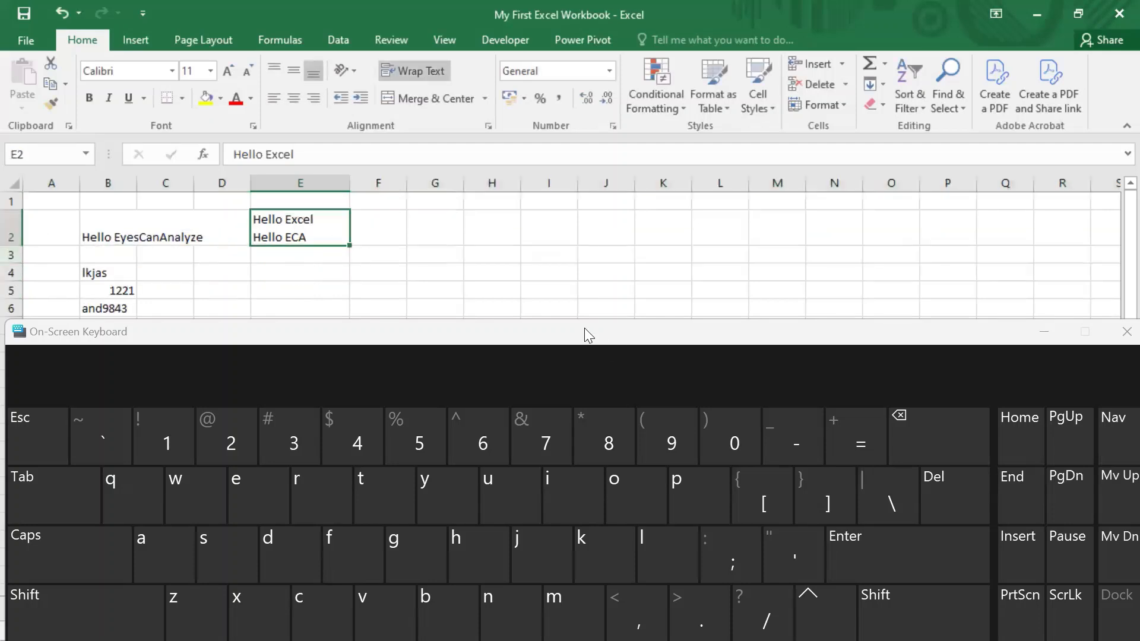
drag(563, 333, 564, 323)
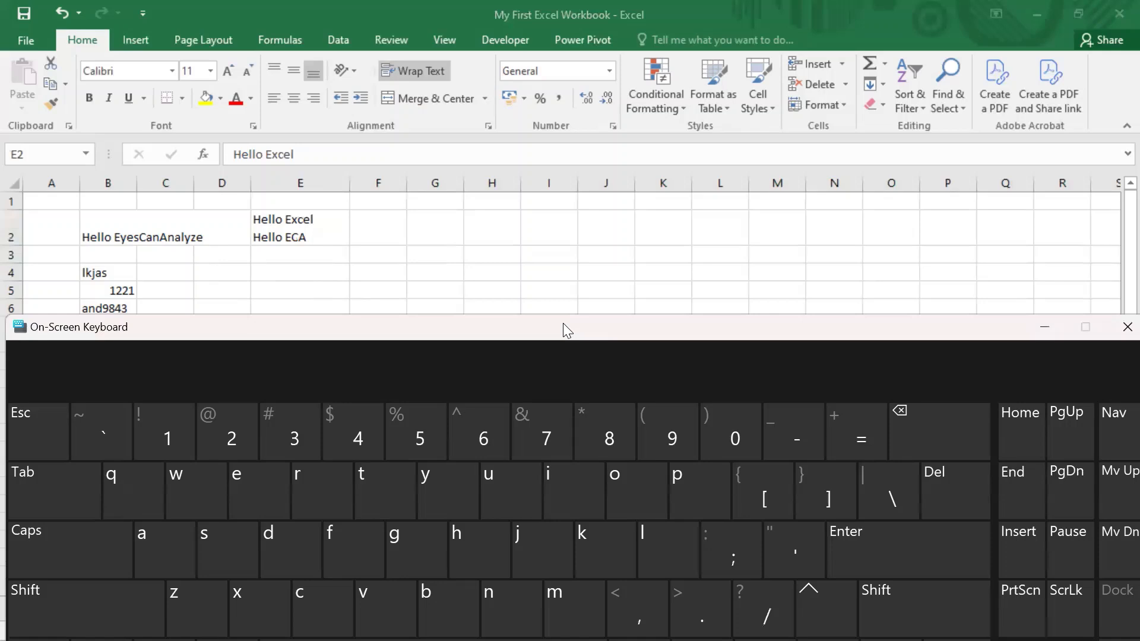
Step: Raise the On-Screen Keyboard window and add a line break after "Hello ECA" in cell E2, committing the entry
drag(563, 323, 552, 263)
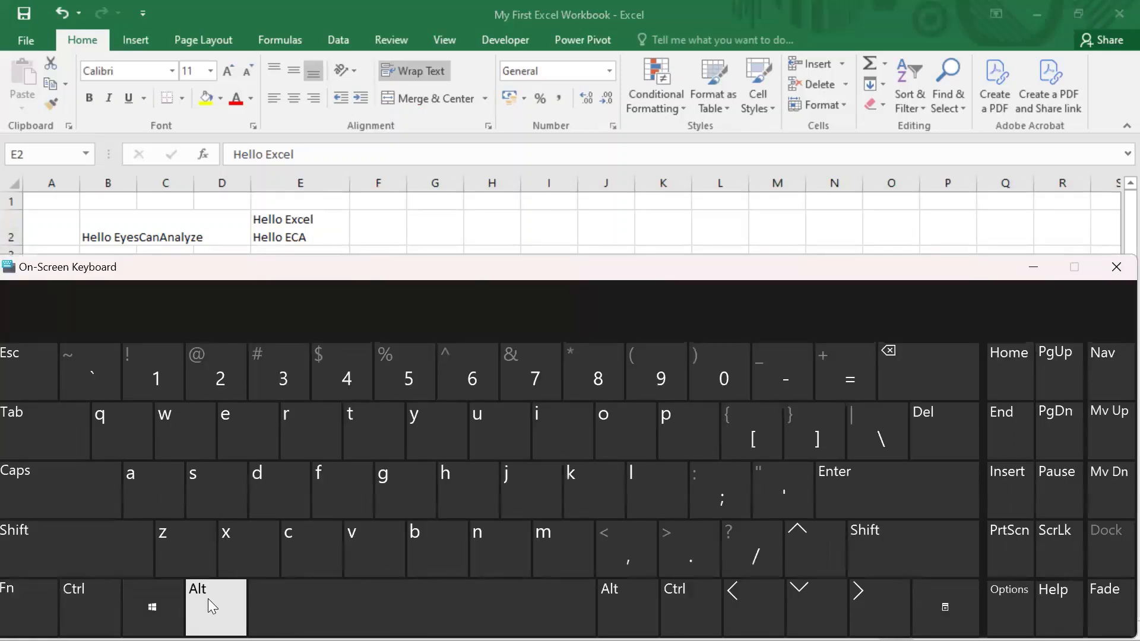
double_click(321, 226)
click(318, 236)
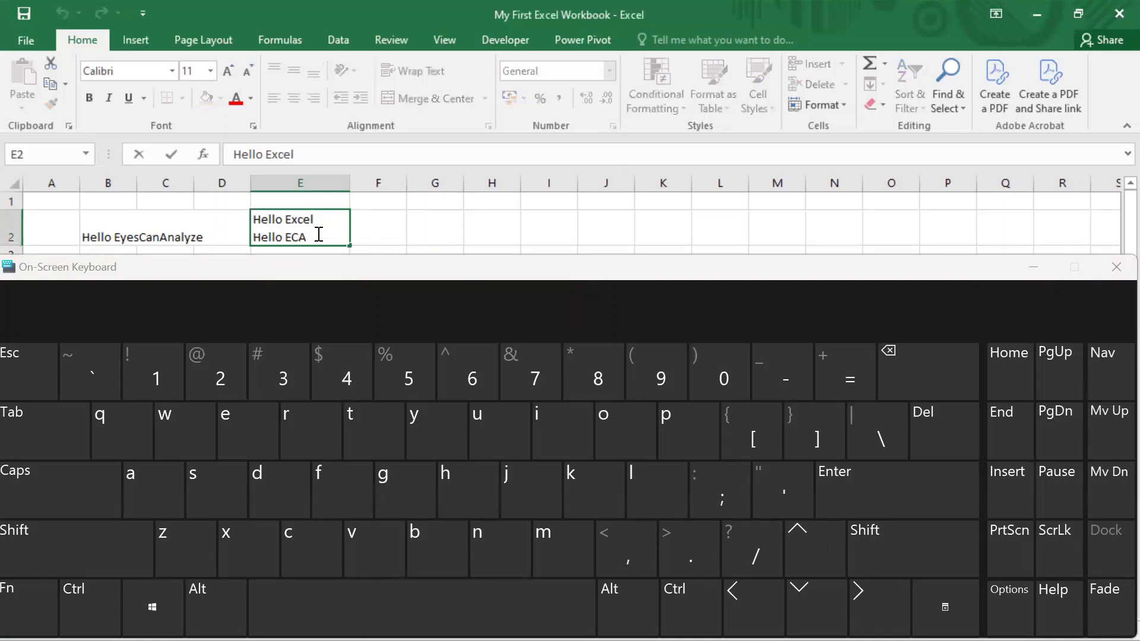
click(216, 607)
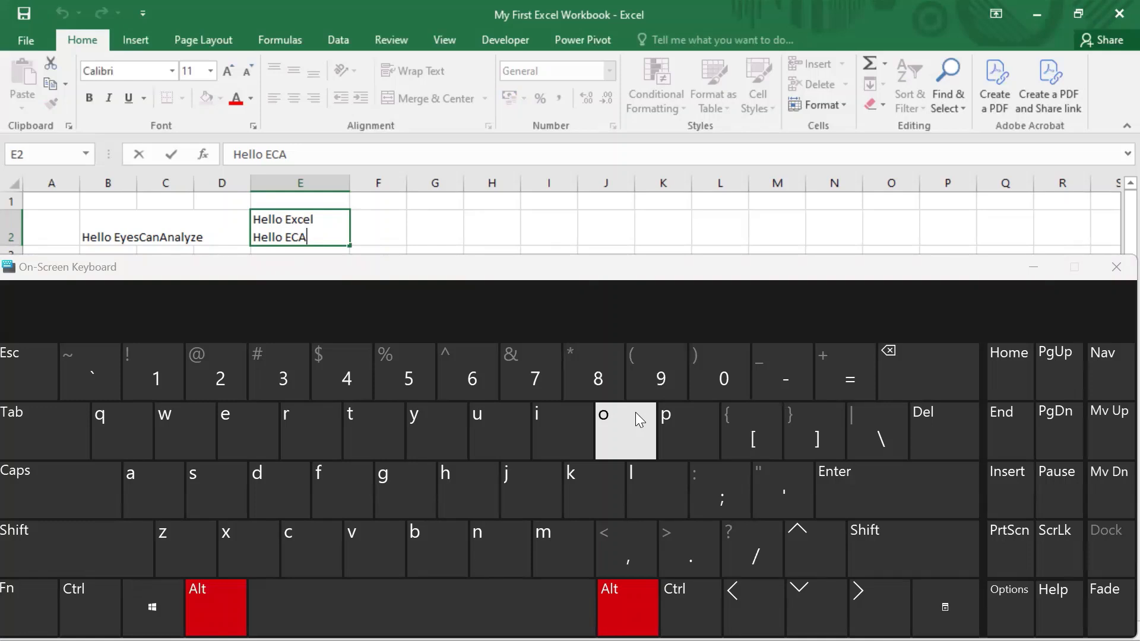
click(883, 486)
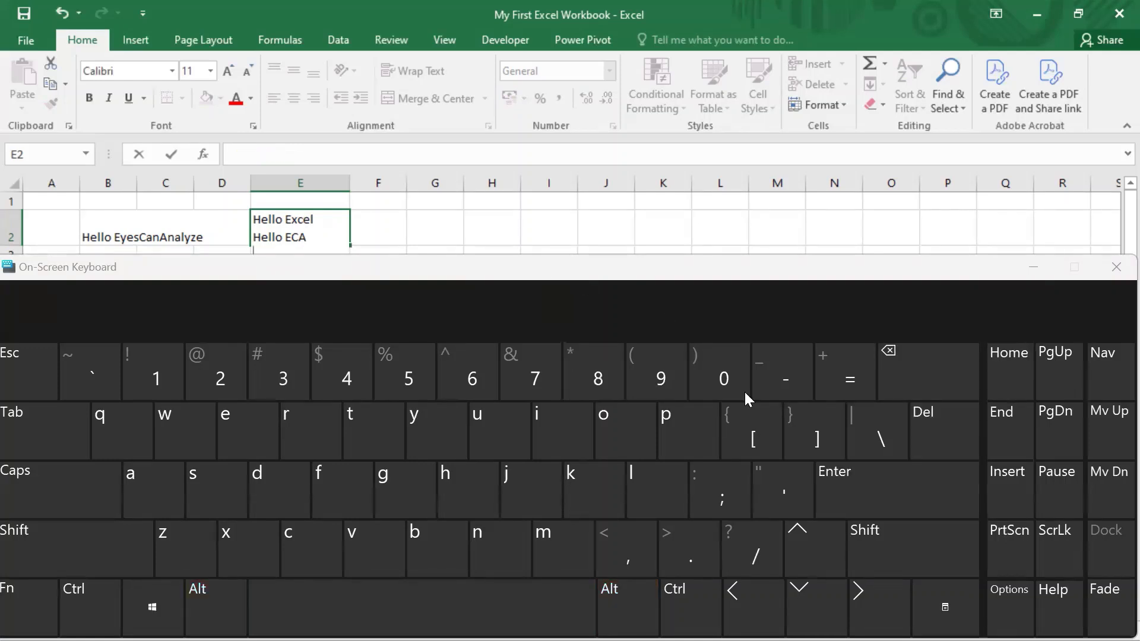
click(429, 233)
Step: Clear the contents of cell E2 and move the active cell down to E3 and across to F3
click(274, 224)
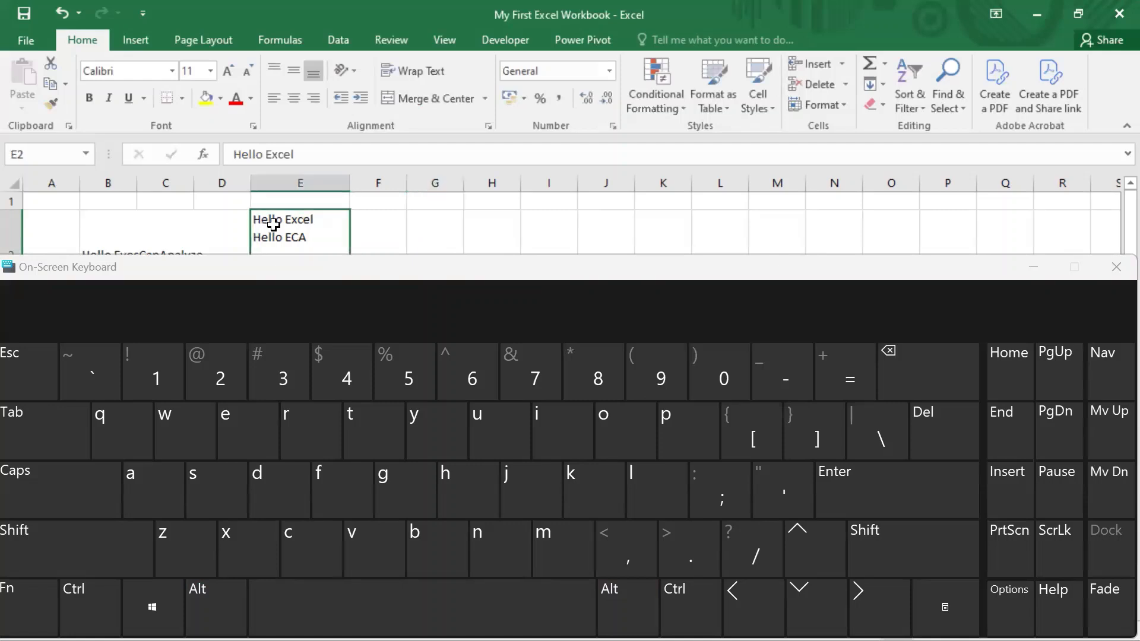
click(889, 479)
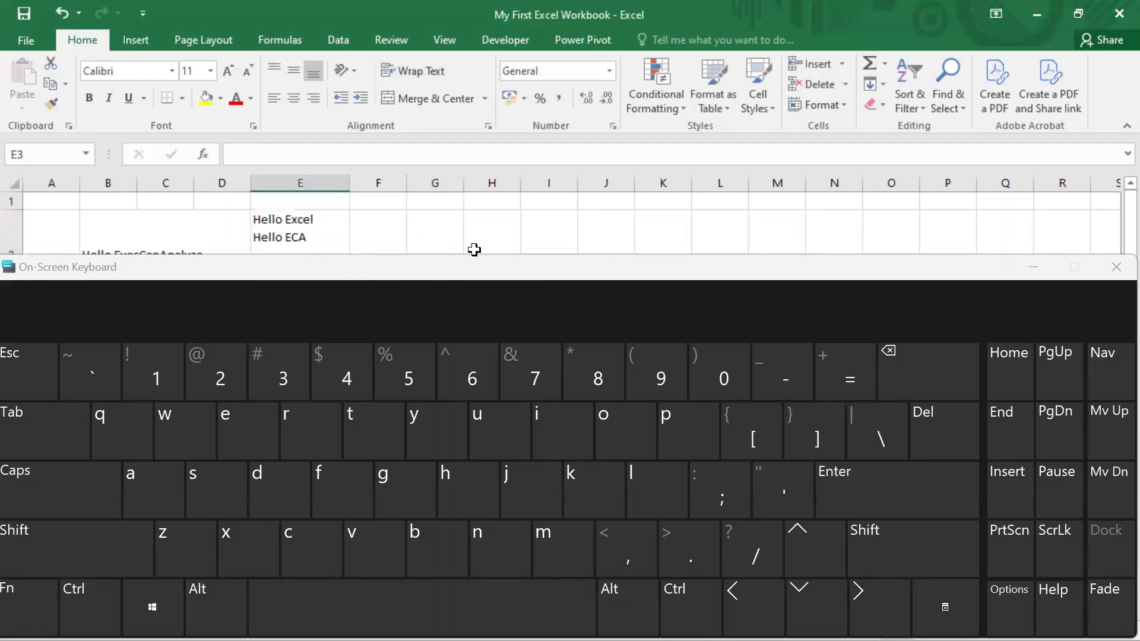
click(318, 229)
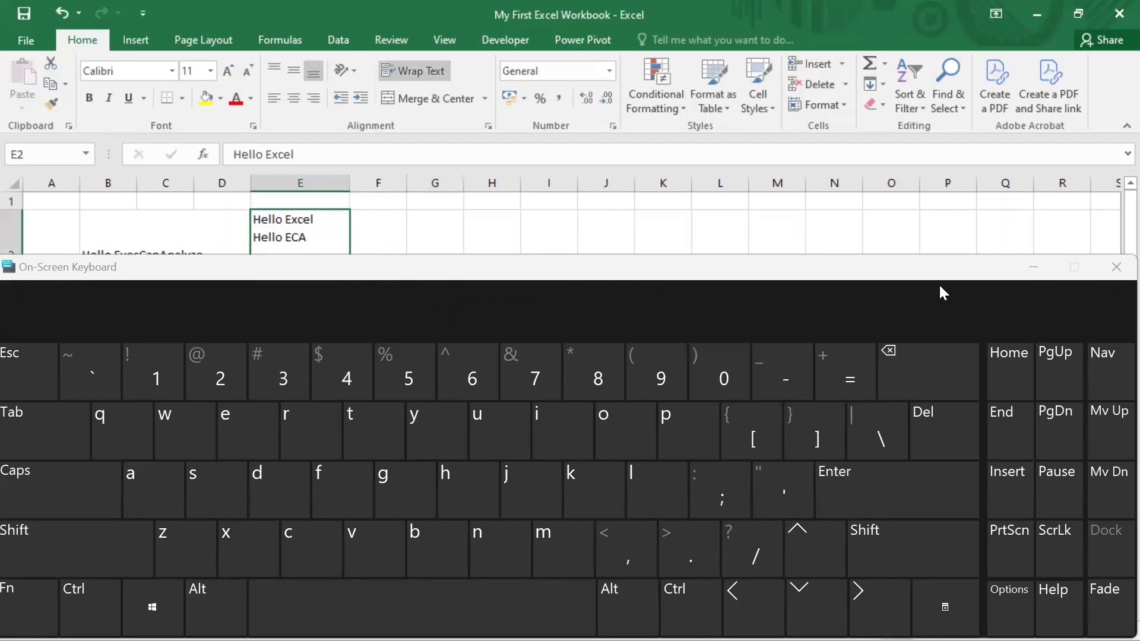
key(Delete)
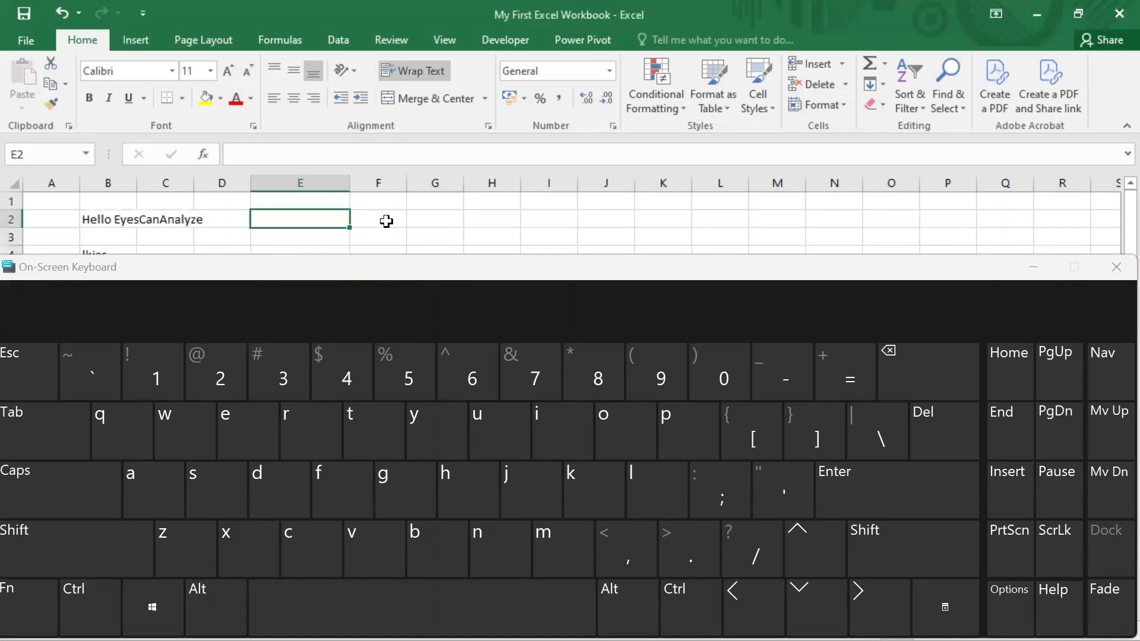
click(886, 490)
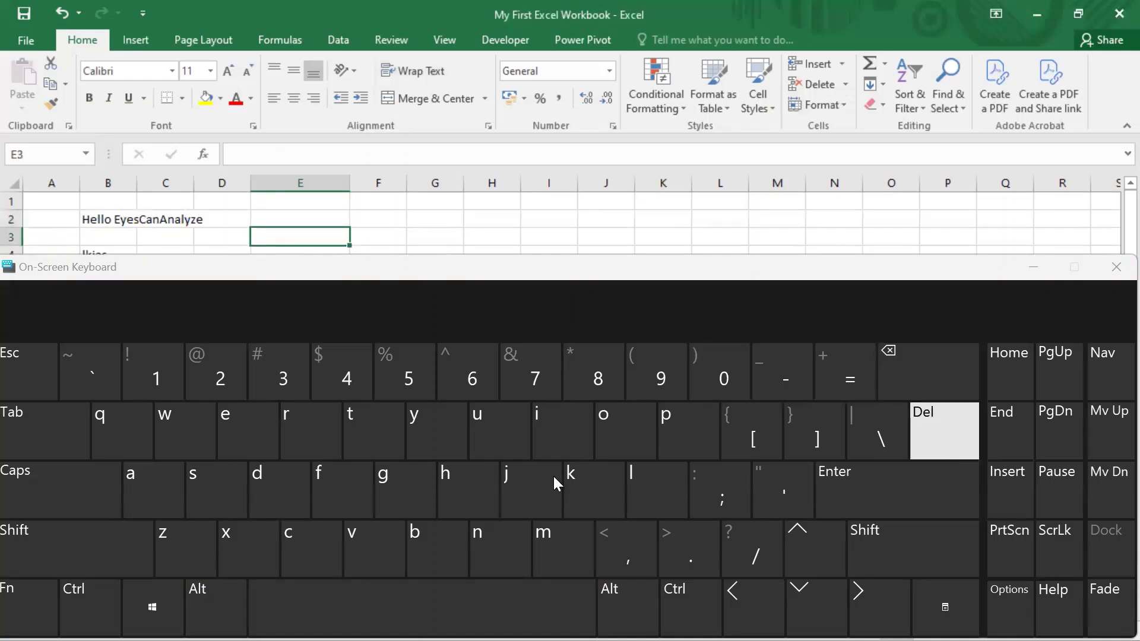
click(20, 417)
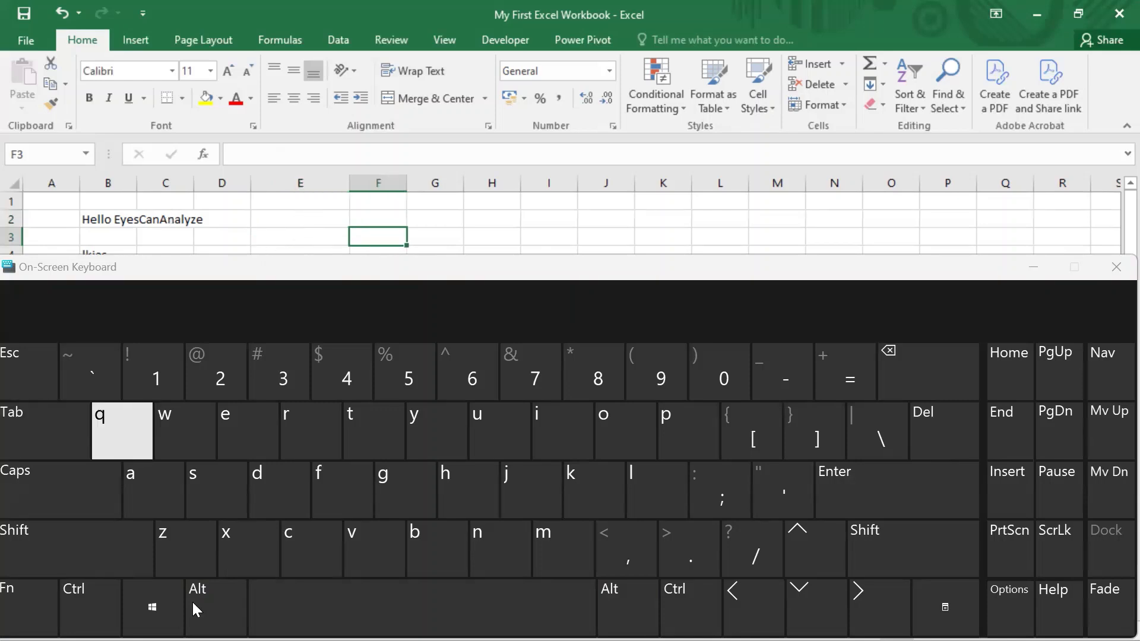
Step: Close the On-Screen Keyboard and switch from the Excel workbook to another window
click(209, 590)
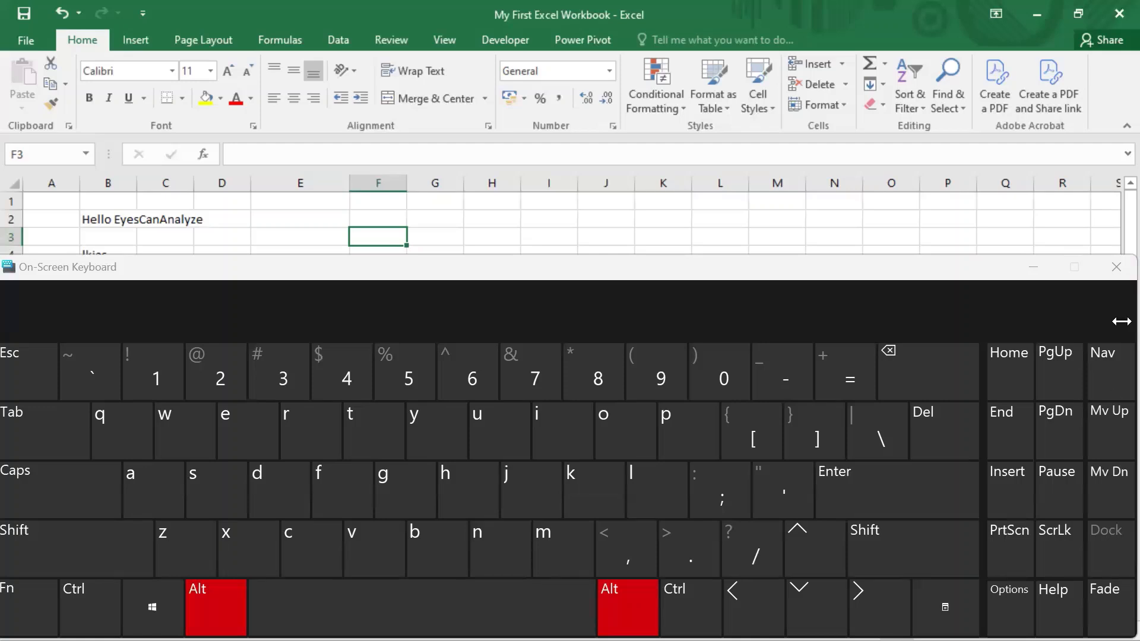
click(1116, 271)
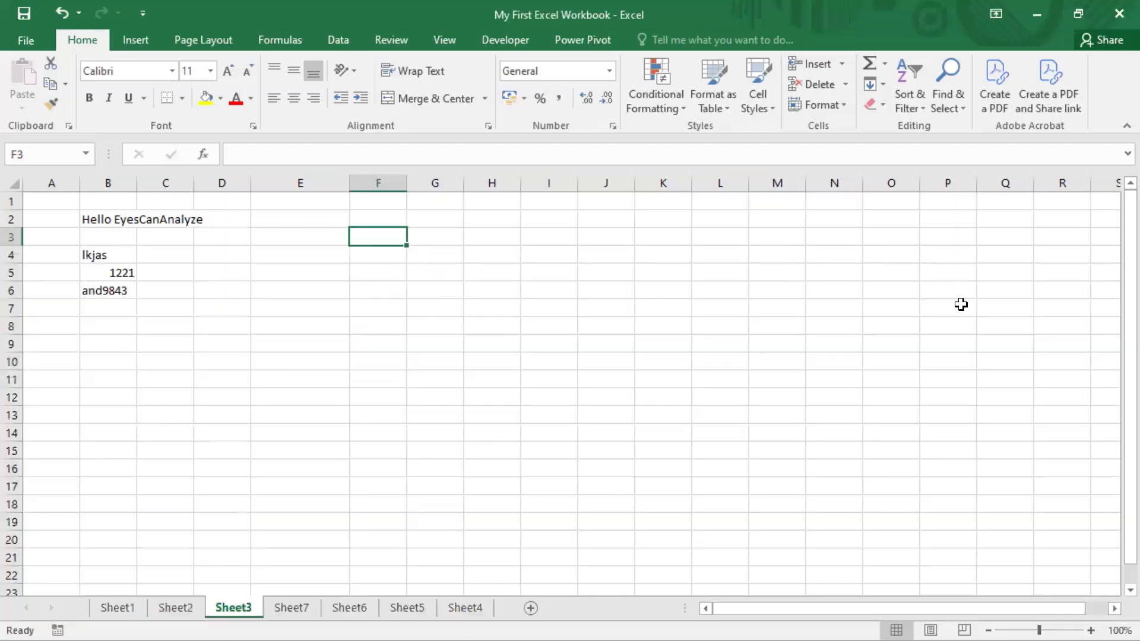
key(alt)
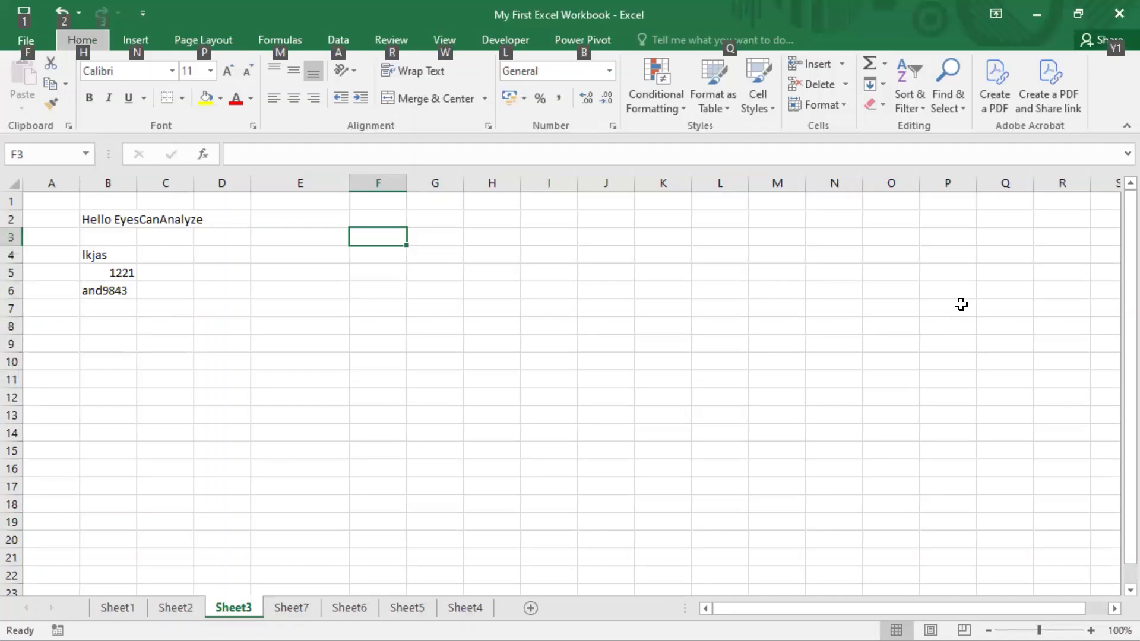
key(alt+Tab)
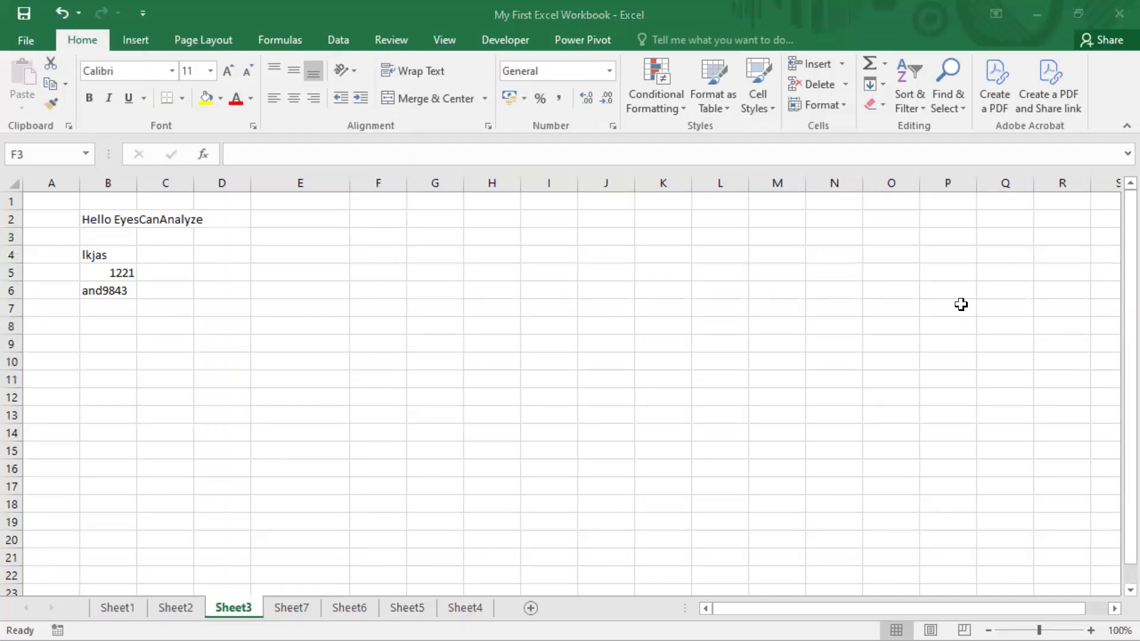